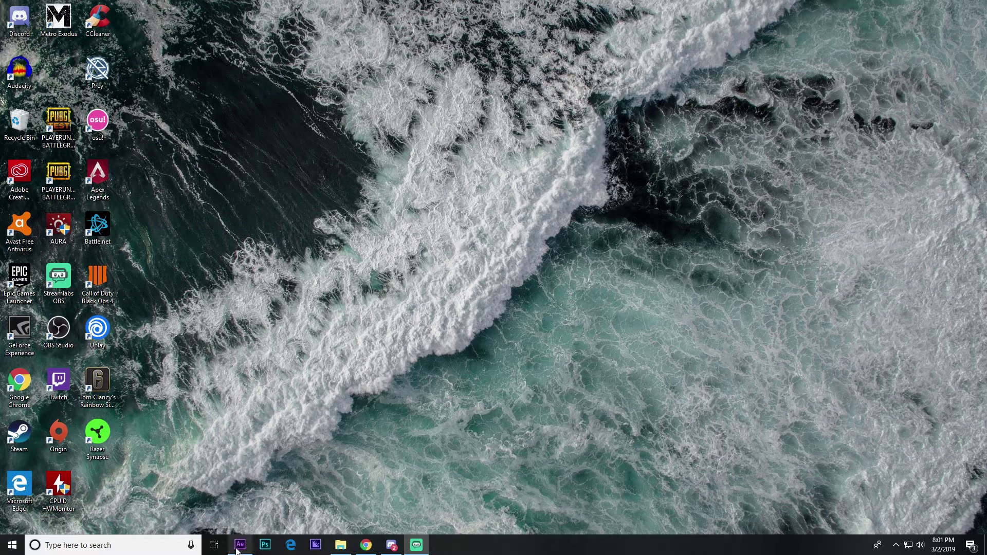
# - Switch to After Effects and replace both game video layers in Comp 1 with one fresh copy of the game clip below the music
pyautogui.moveTo(238, 550)
pyautogui.click(238, 547)
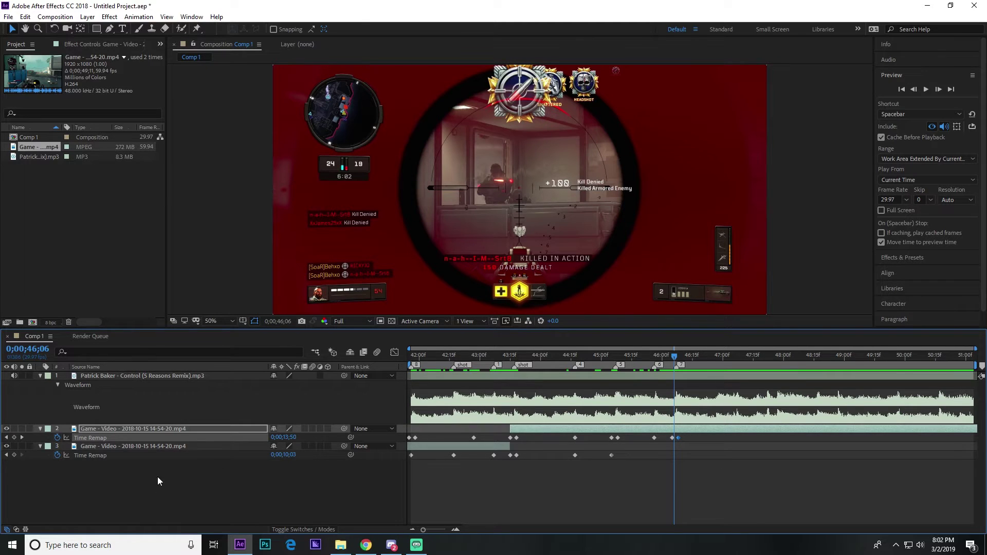
pyautogui.moveTo(157, 477); pyautogui.dragTo(147, 431)
pyautogui.press('Delete')
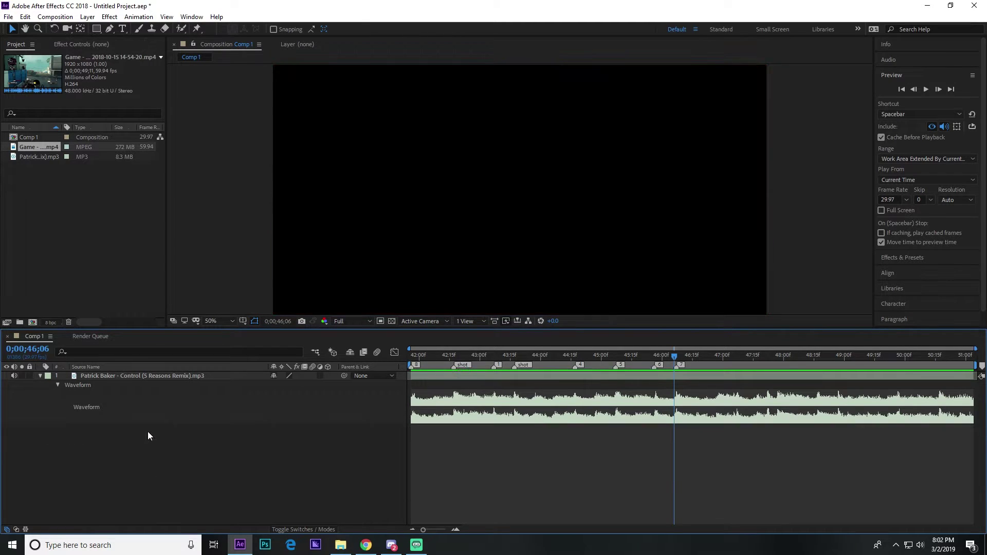
pyautogui.moveTo(42, 149); pyautogui.dragTo(102, 448)
# - With the current time at 0;00;43;10, enable time remapping on the game video layer and delete its start keyframe
pyautogui.moveTo(477, 351); pyautogui.dragTo(501, 352)
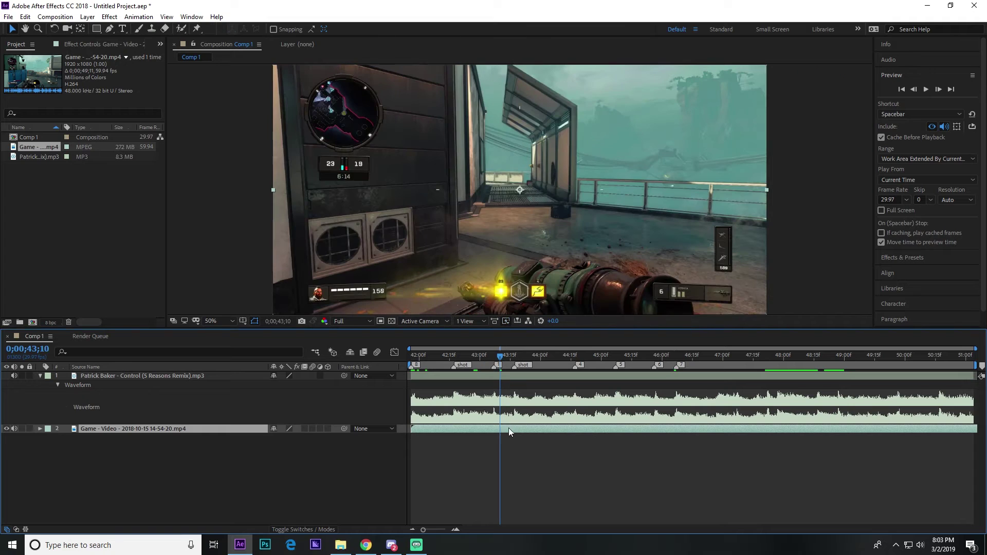
pyautogui.click(486, 453)
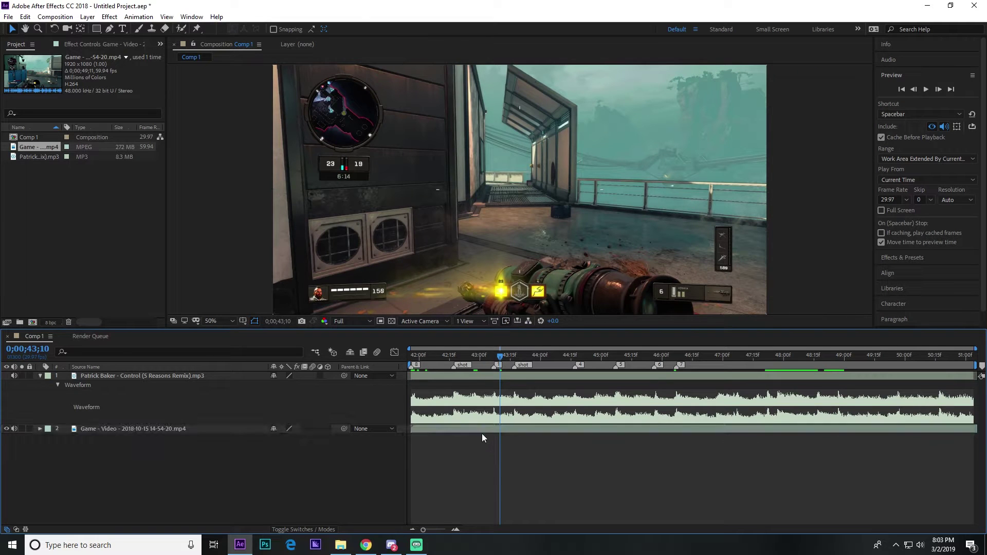
pyautogui.click(483, 430)
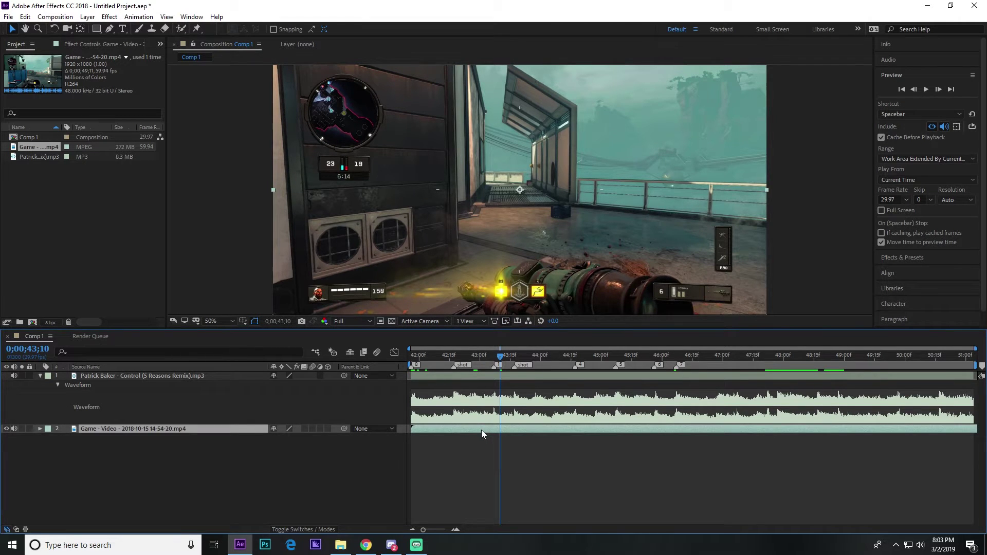
pyautogui.hotkey('ctrl', 'alt', 't')
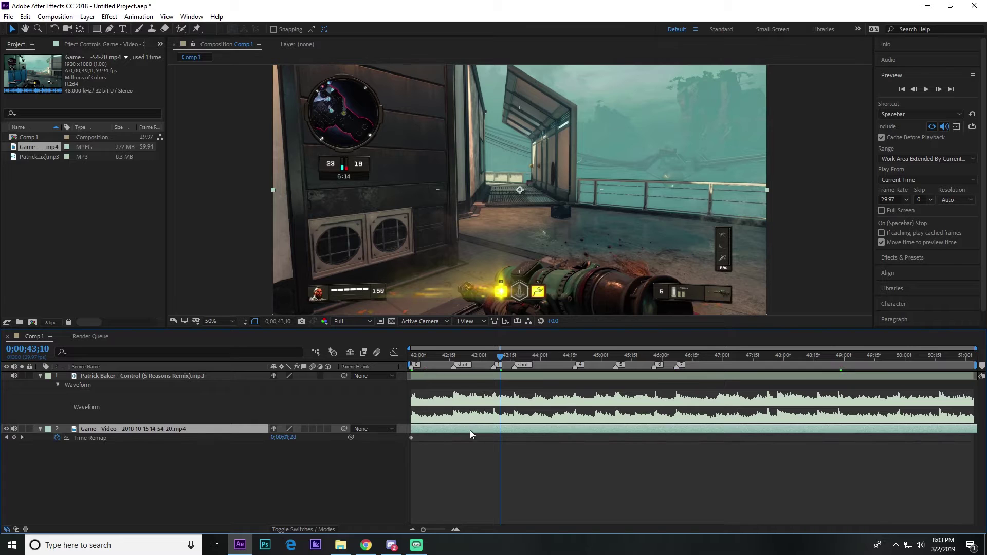
pyautogui.click(412, 439)
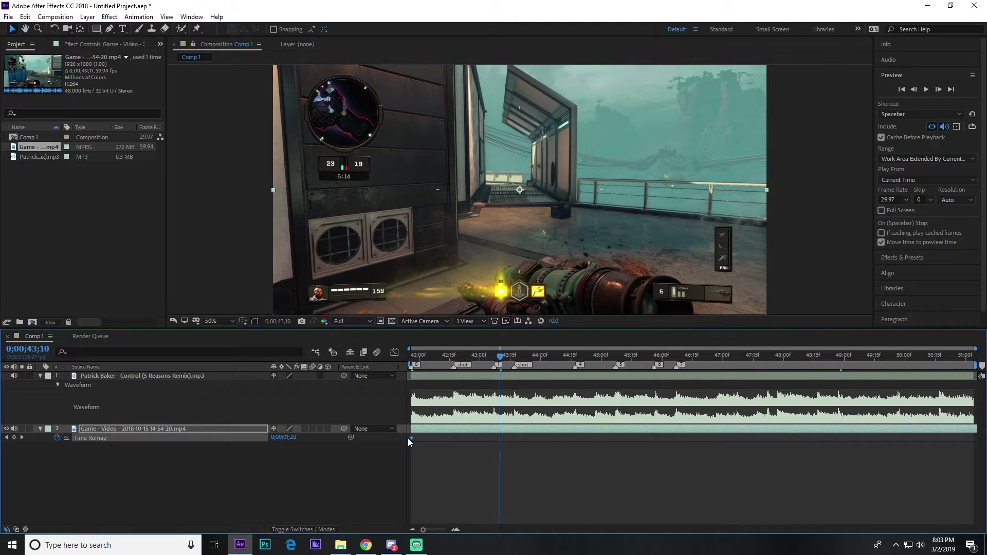
pyautogui.press('Delete')
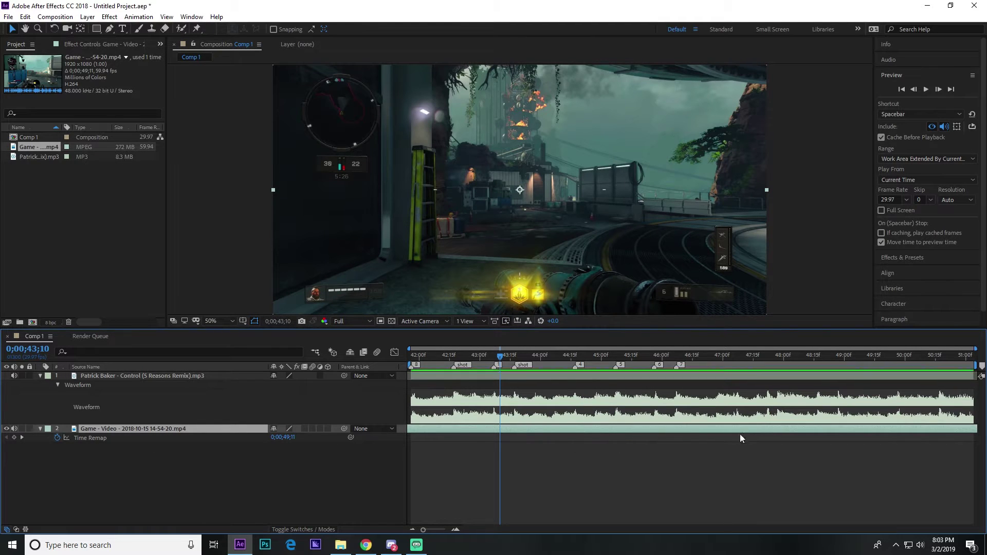
# - Move the game video layer's end to 0;00;43;10 and delete its remaining Time Remap keyframe
pyautogui.click(794, 434)
pyautogui.click(761, 431)
pyautogui.hotkey('alt', ']')
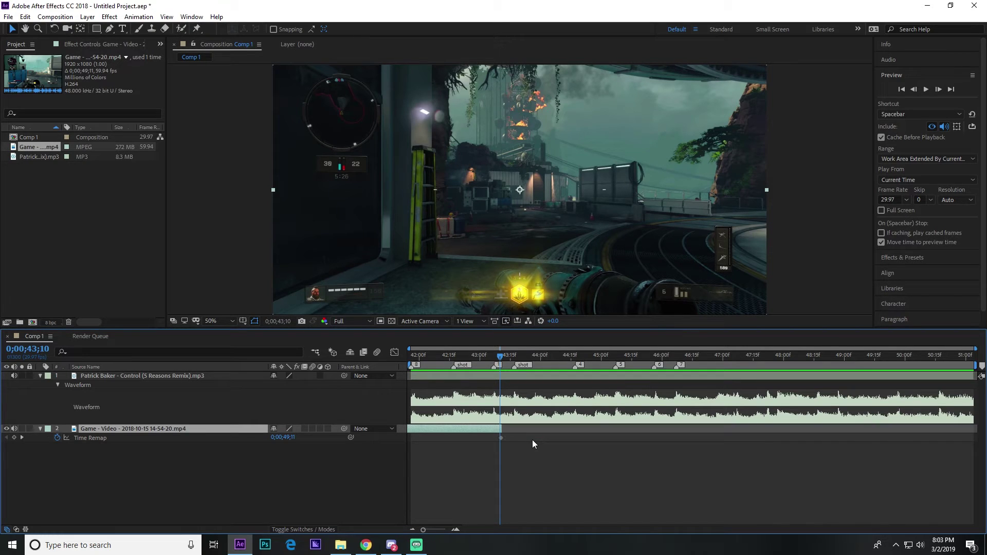
pyautogui.click(501, 436)
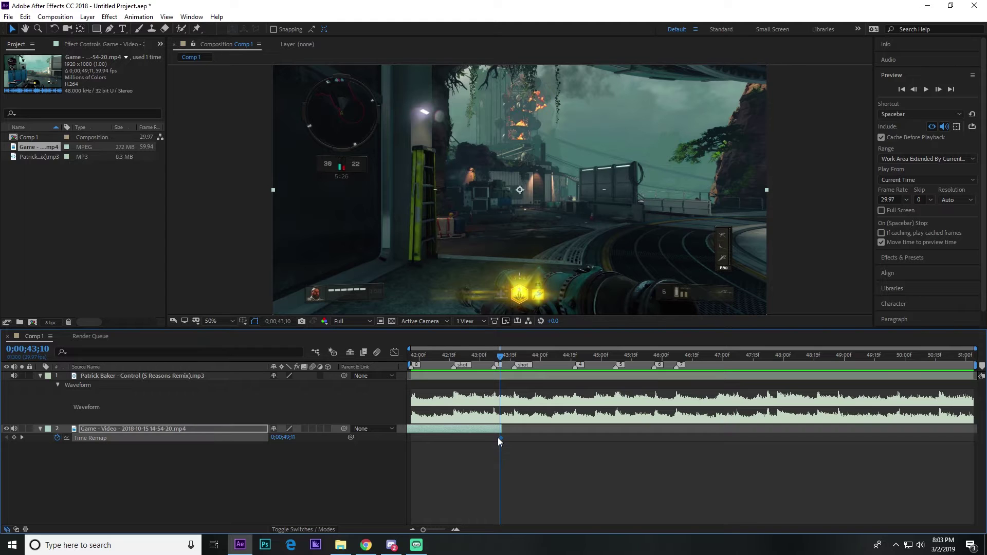
pyautogui.press('Delete')
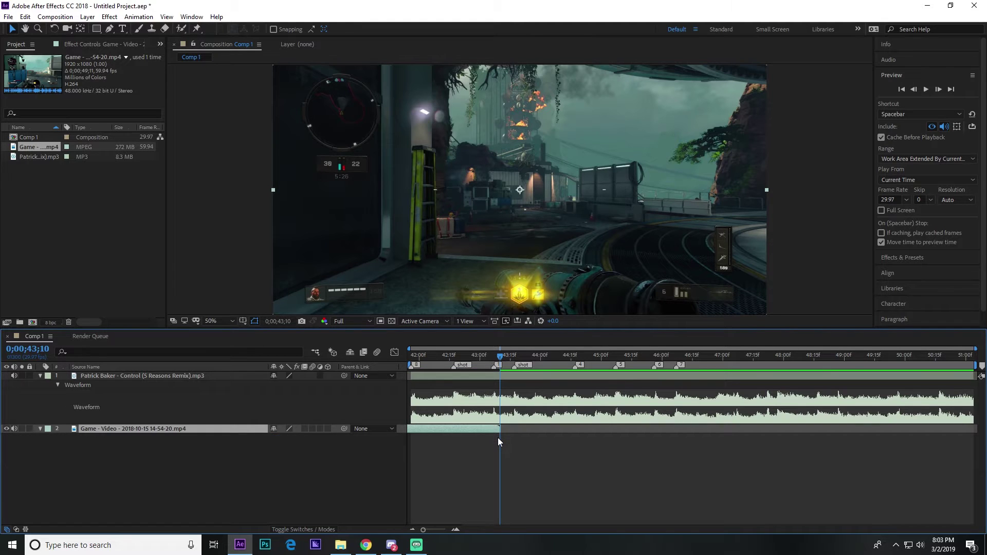
# - Move the game video layer's start to 0;00;43;10 and back to the first marker at 0;00;41;26
pyautogui.press('[')
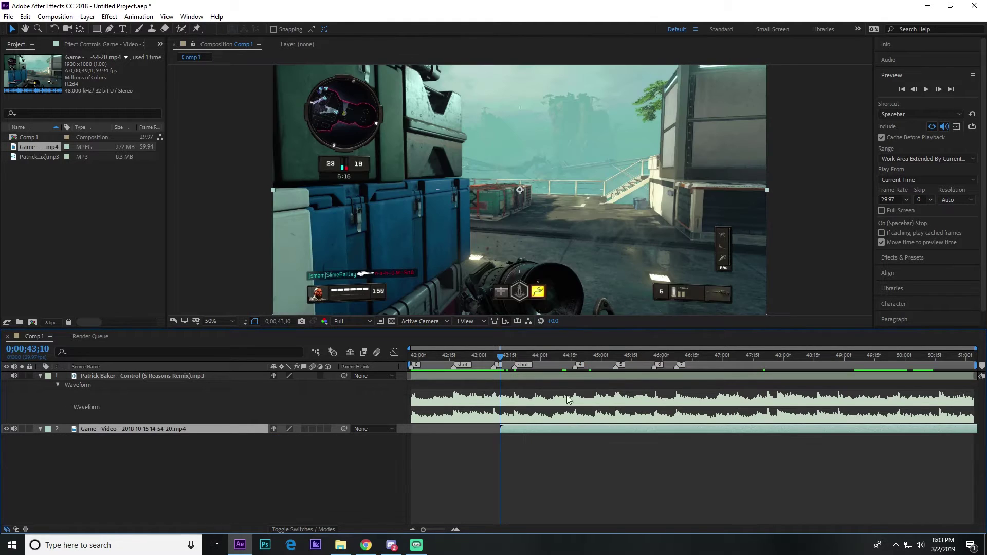
pyautogui.moveTo(443, 350); pyautogui.dragTo(411, 360)
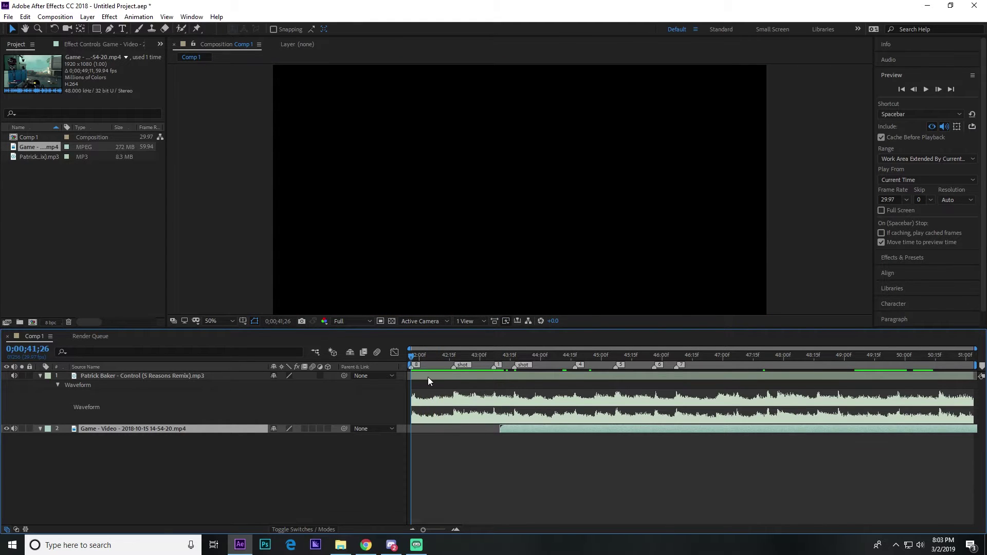
pyautogui.press('[')
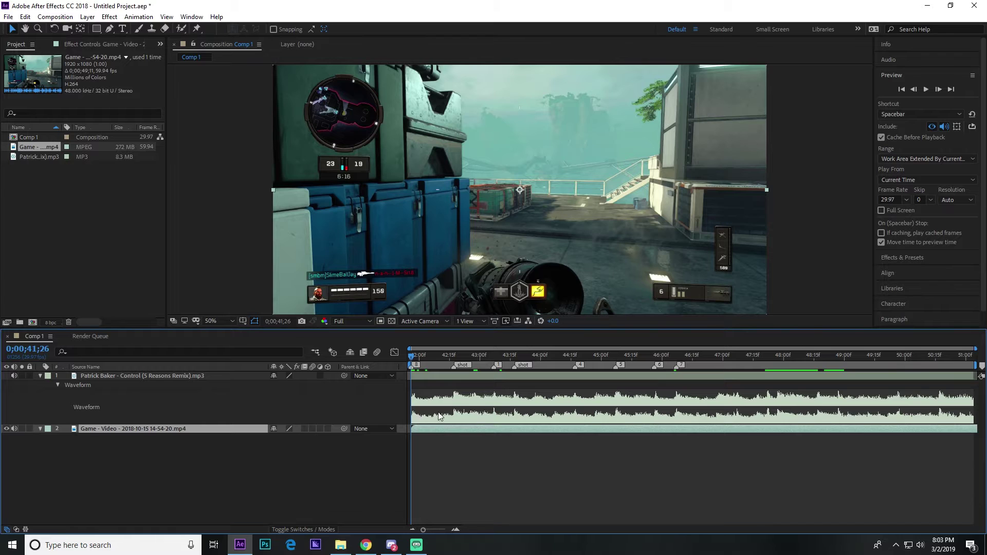
# - Look at the settings of the composition marker at 0;00;43;07 and close them without changes
pyautogui.press('KP_Multiply')
pyautogui.doubleClick(492, 367)
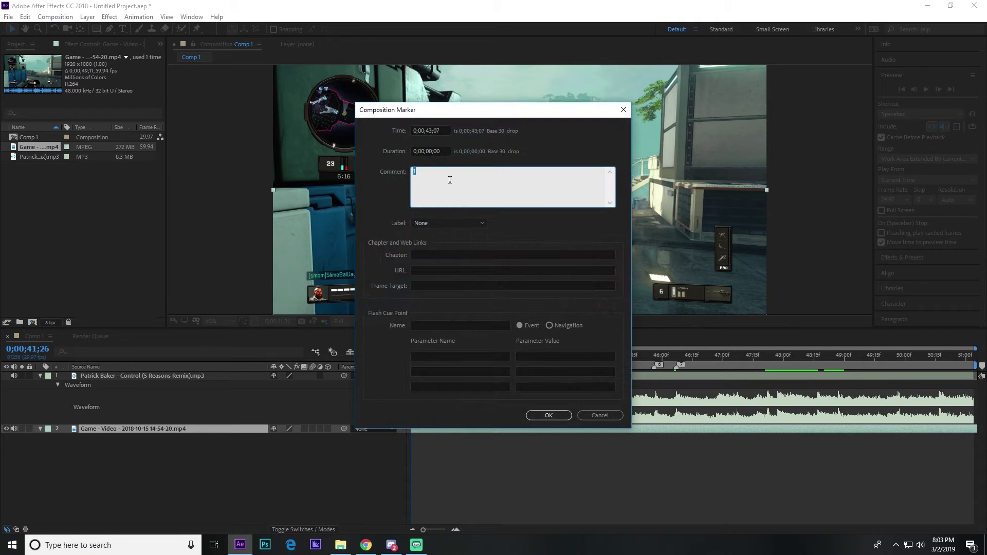
pyautogui.click(588, 418)
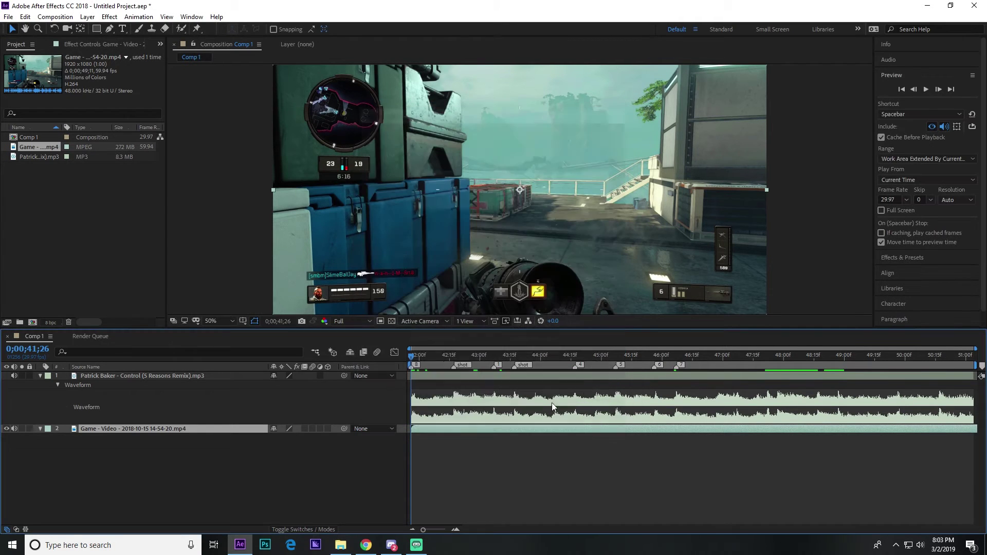
pyautogui.rightClick(493, 368)
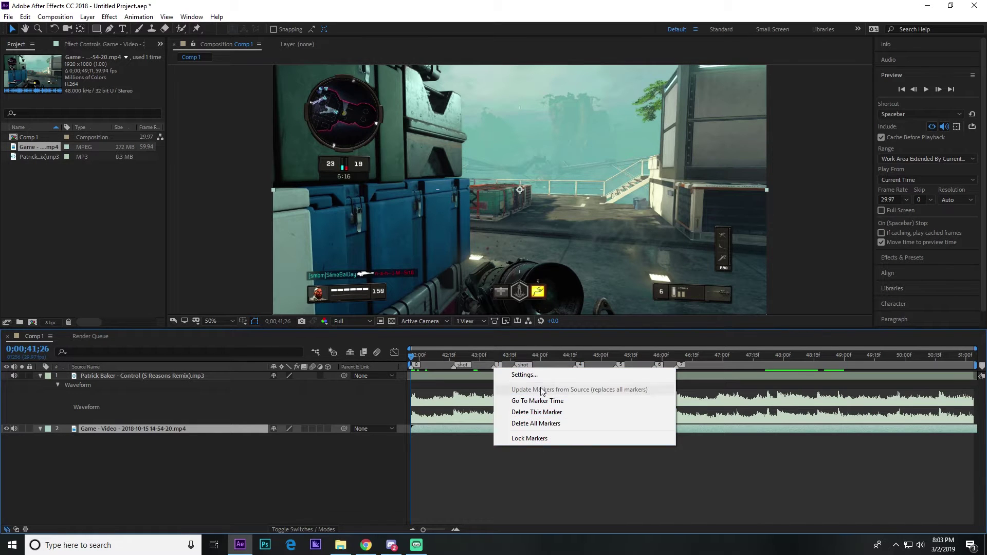
pyautogui.click(523, 374)
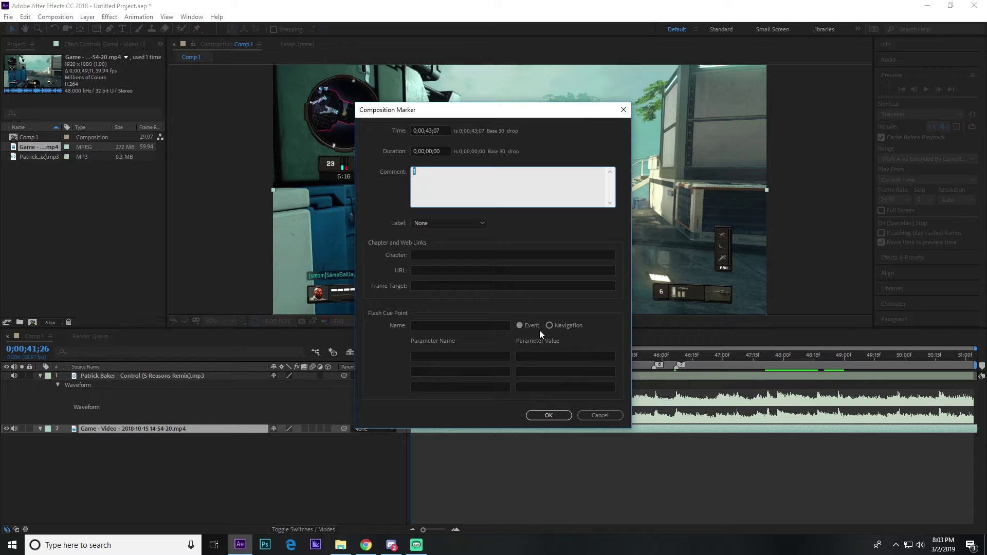
pyautogui.click(595, 412)
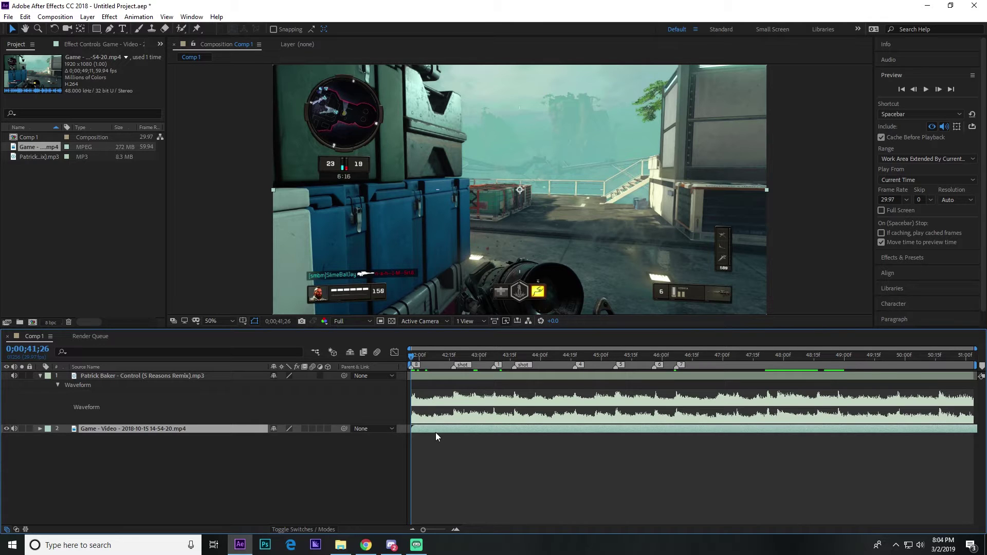
# - Enable time remapping on the game video layer, delete its start keyframe, and delete its end keyframe after bringing it to the current time
pyautogui.hotkey('ctrl', 'alt', 't')
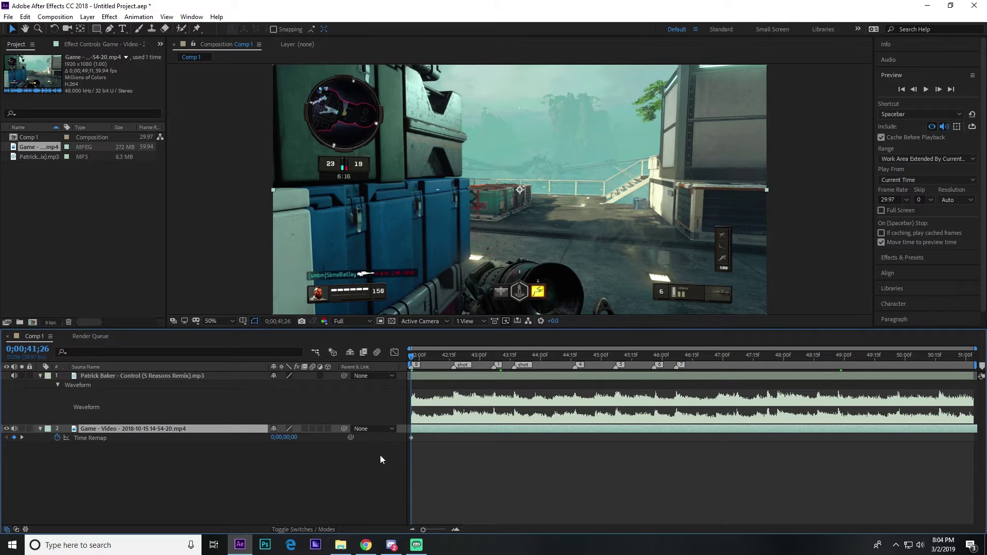
pyautogui.moveTo(450, 431); pyautogui.dragTo(457, 433)
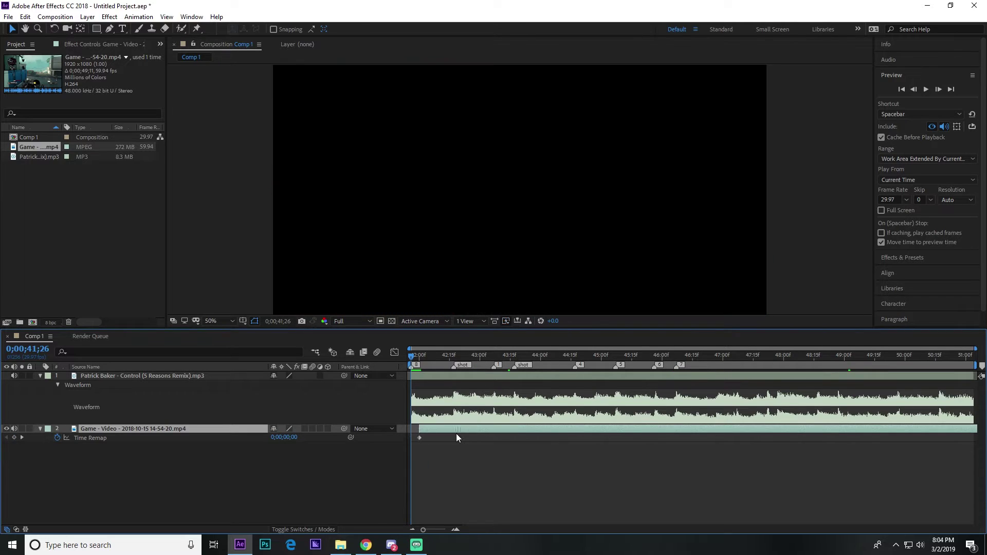
pyautogui.click(418, 438)
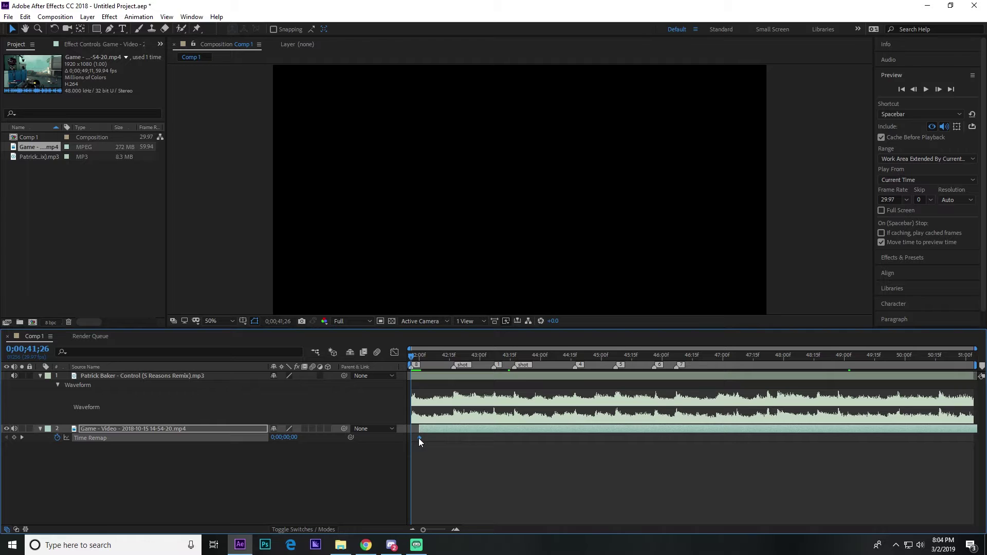
pyautogui.press('Delete')
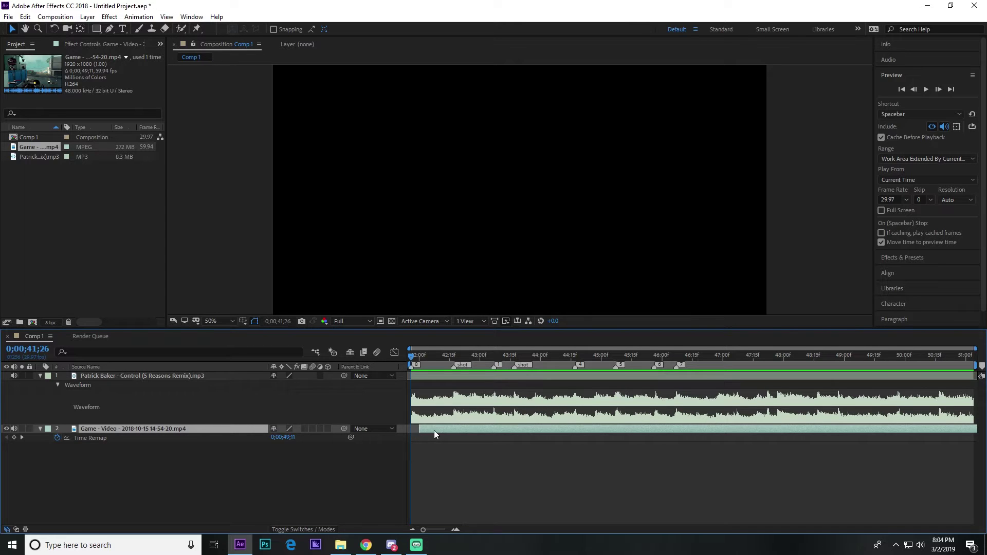
pyautogui.press(']')
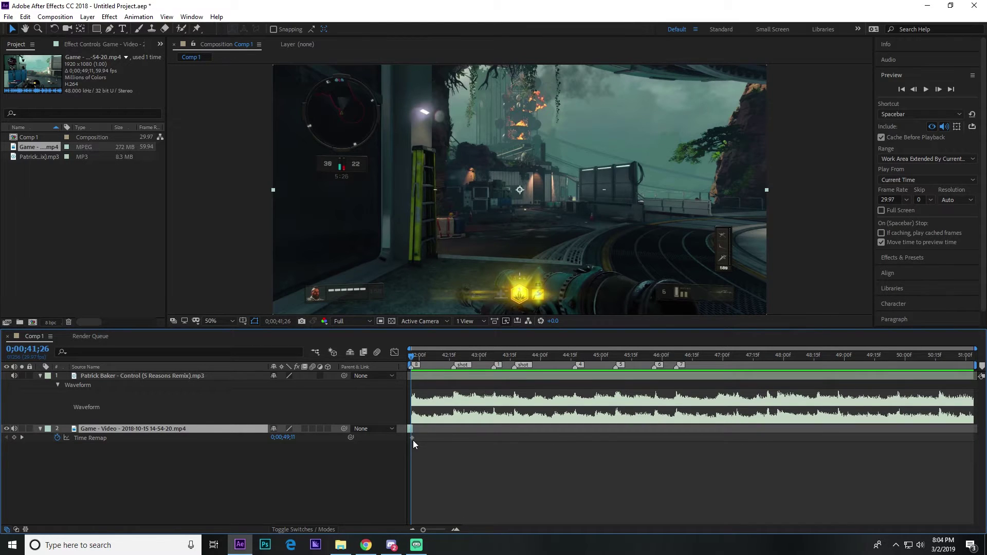
pyautogui.click(413, 437)
pyautogui.press('Delete')
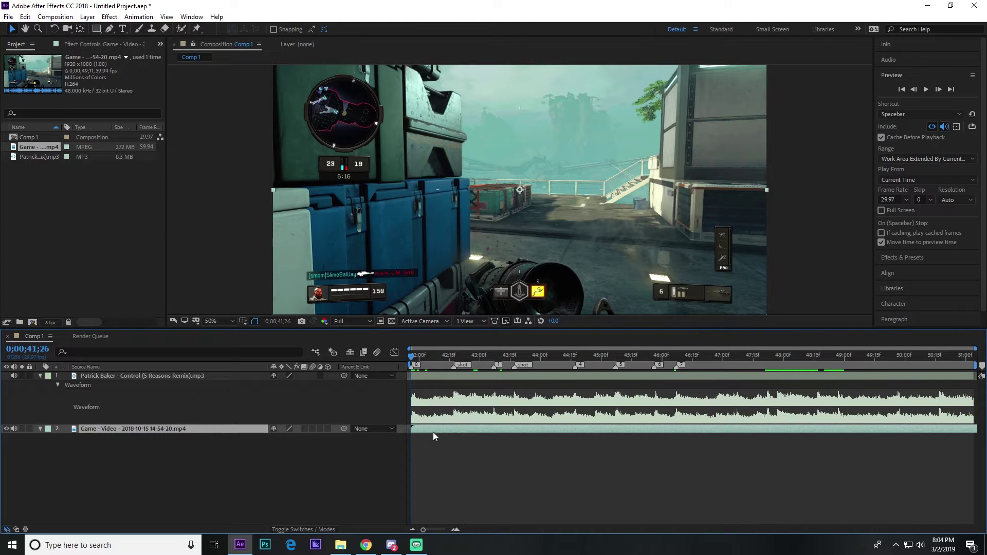
# - Enable time remapping on the game video layer and delete only the end keyframe, keeping the layer's start at 0;00;41;26
pyautogui.hotkey('ctrl', 'alt', 't')
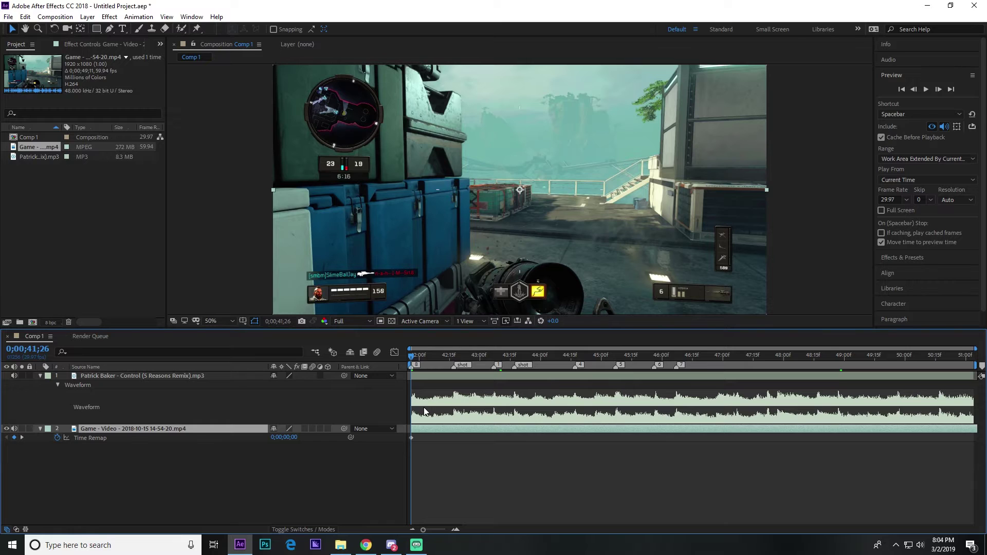
pyautogui.press(']')
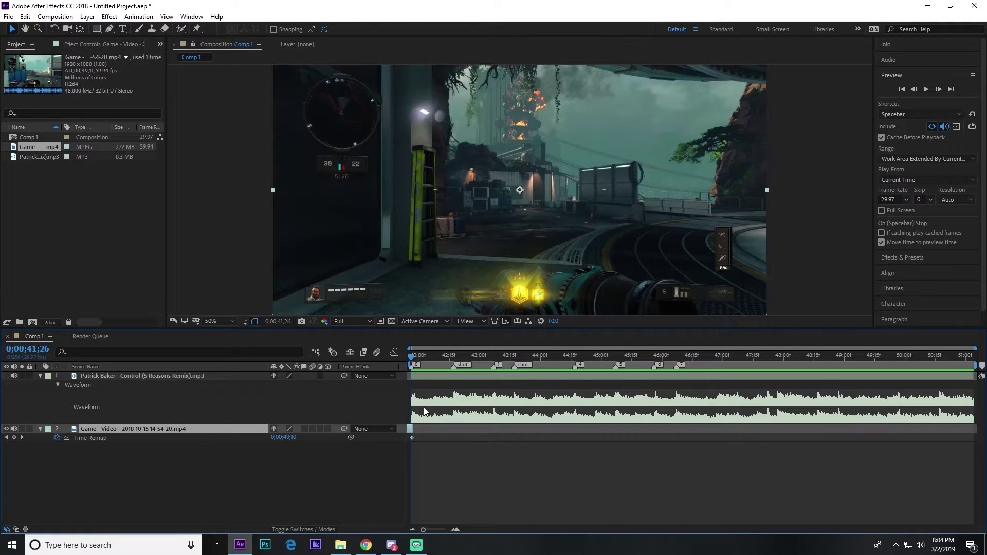
pyautogui.click(412, 436)
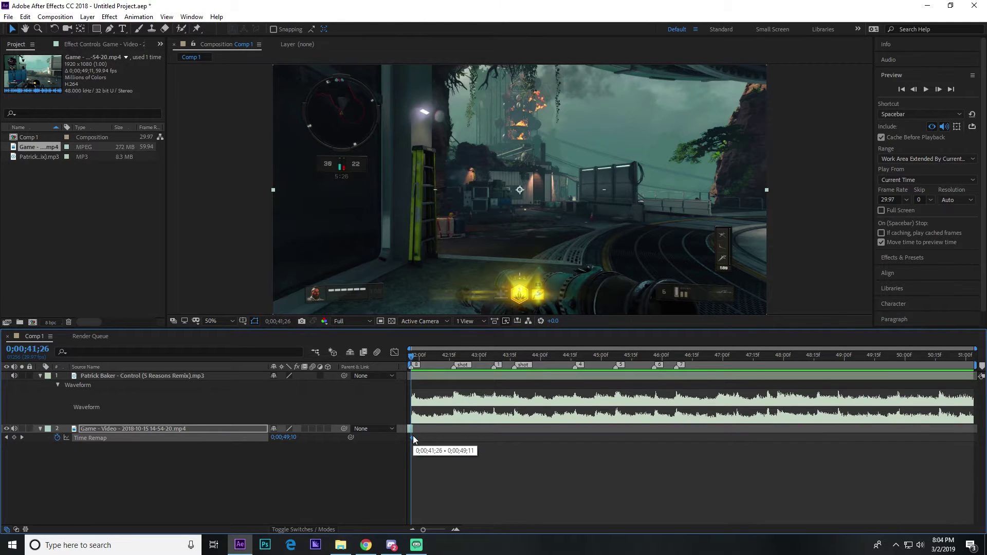
pyautogui.press('Delete')
pyautogui.press('[')
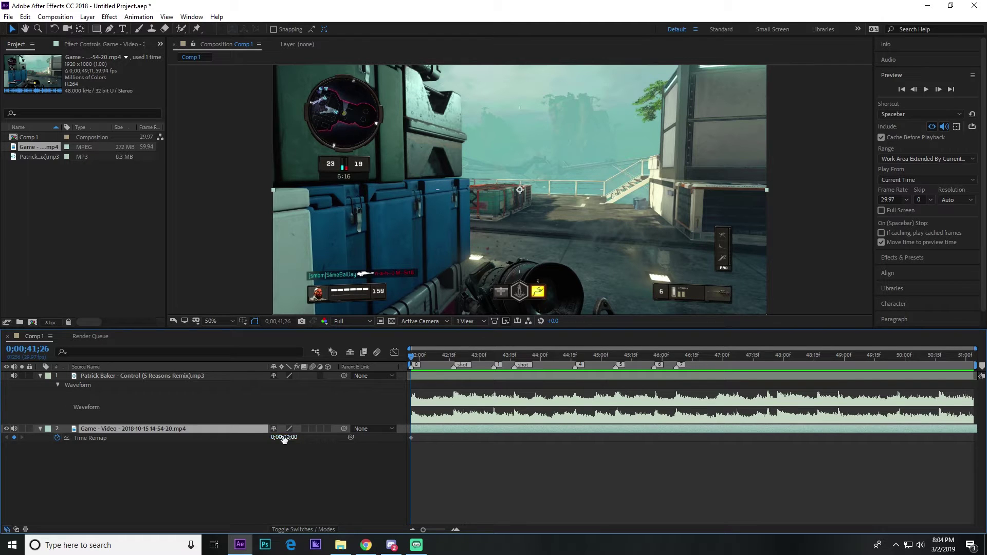
# - Set Time Remap to 0;00;07;06 at the layer's start and to 0;00;07;57 at the first shot marker, 0;00;42;17
pyautogui.moveTo(272, 431); pyautogui.dragTo(565, 430)
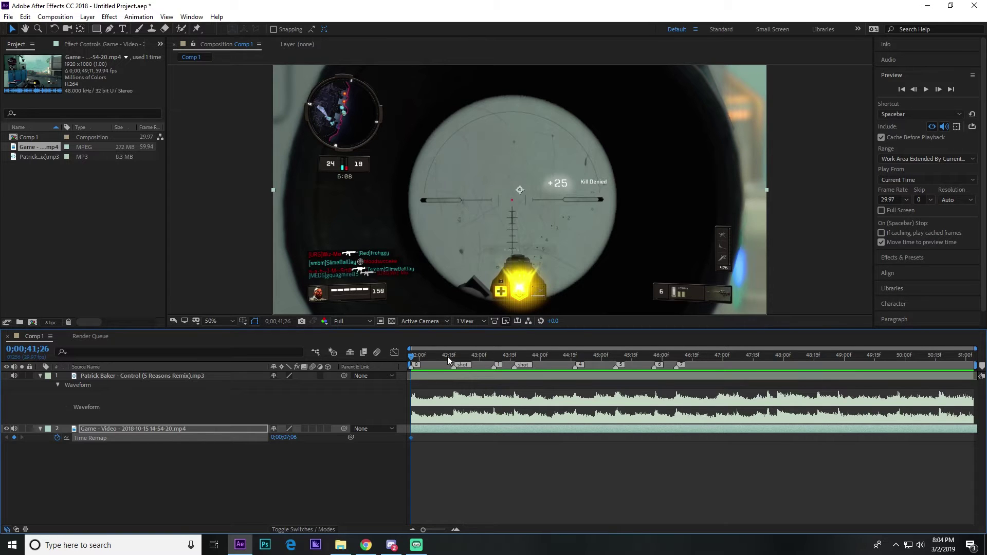
pyautogui.moveTo(447, 356); pyautogui.dragTo(454, 356)
pyautogui.moveTo(298, 438); pyautogui.dragTo(312, 438)
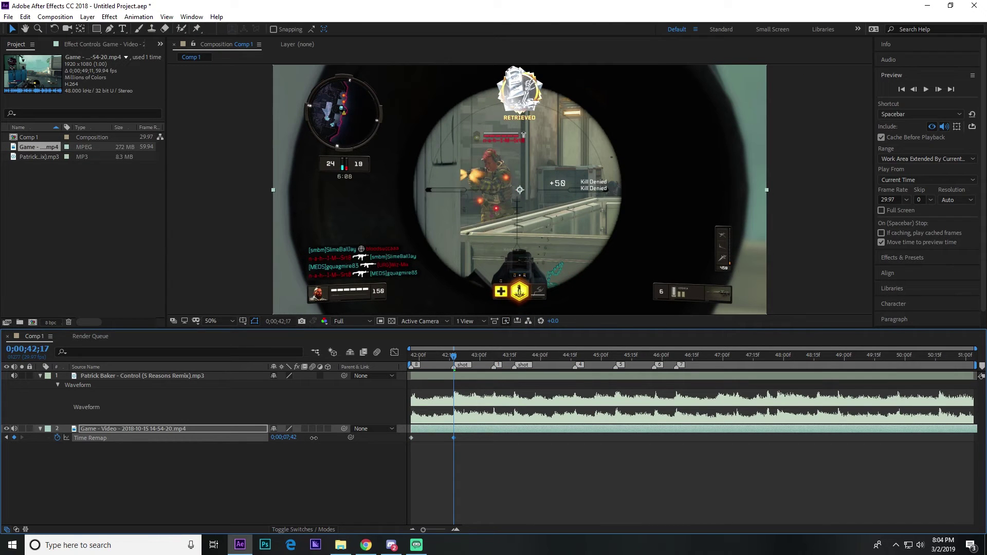
pyautogui.moveTo(314, 438); pyautogui.dragTo(321, 438)
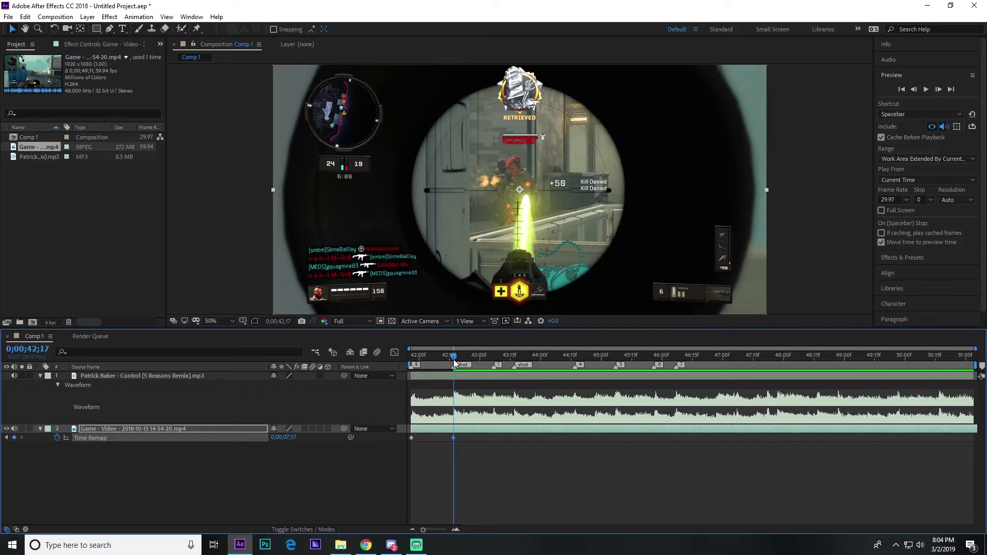
# - Add a Time Remap keyframe of 0;00;08;29 at the marker at 0;00;43;07
pyautogui.moveTo(455, 361)
pyautogui.mouseDown()
pyautogui.moveTo(508, 358)
pyautogui.moveTo(494, 360)
pyautogui.mouseUp()
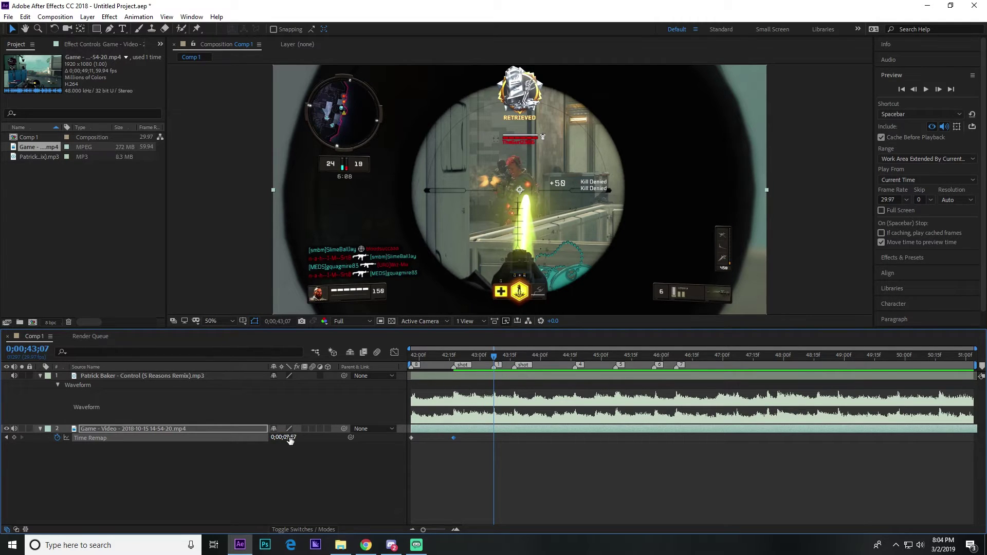
pyautogui.moveTo(289, 440); pyautogui.dragTo(302, 438)
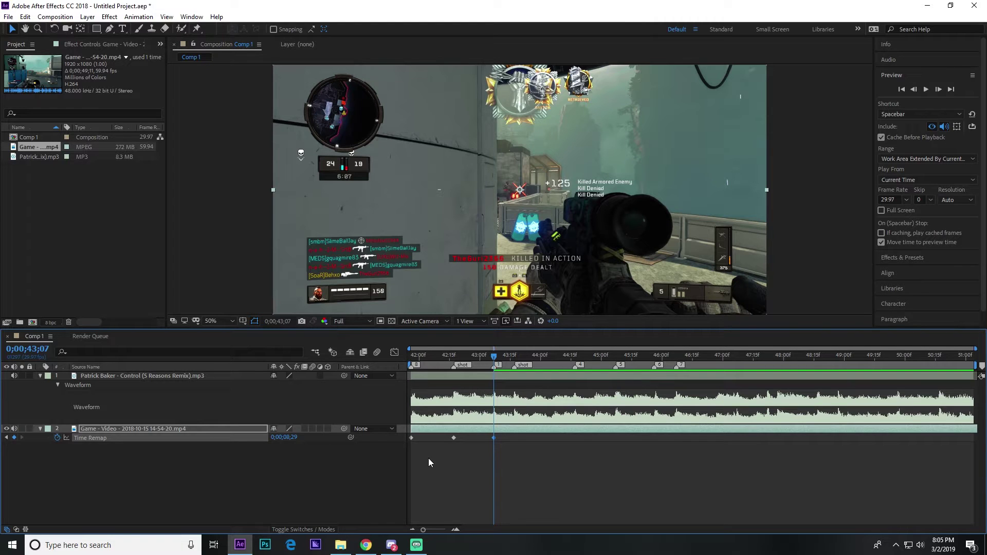
# - Add a Time Remap keyframe of 0;00;09;04 at 0;00;43;15, just before the second shot marker, and split the game video layer there
pyautogui.click(512, 356)
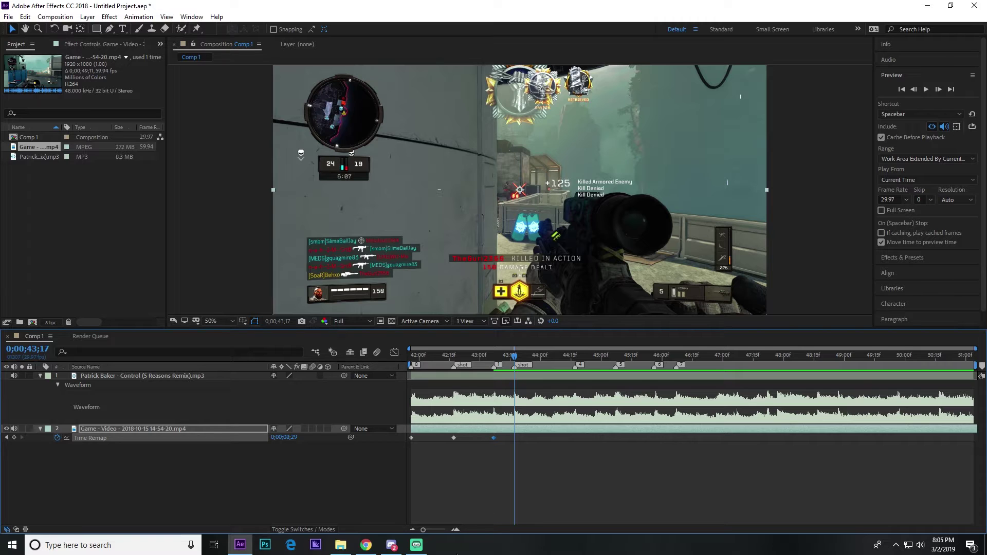
pyautogui.doubleClick(915, 90)
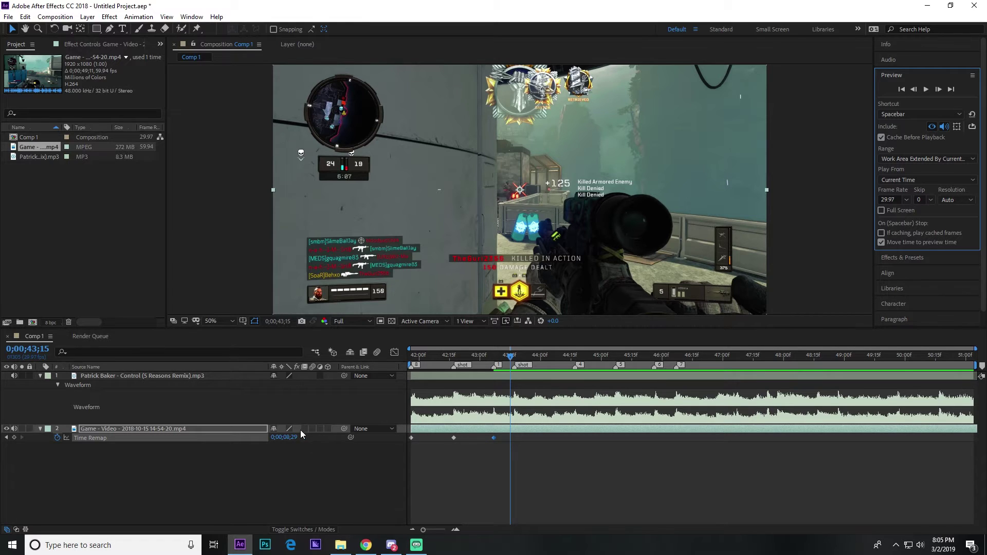
pyautogui.moveTo(288, 438); pyautogui.dragTo(311, 445)
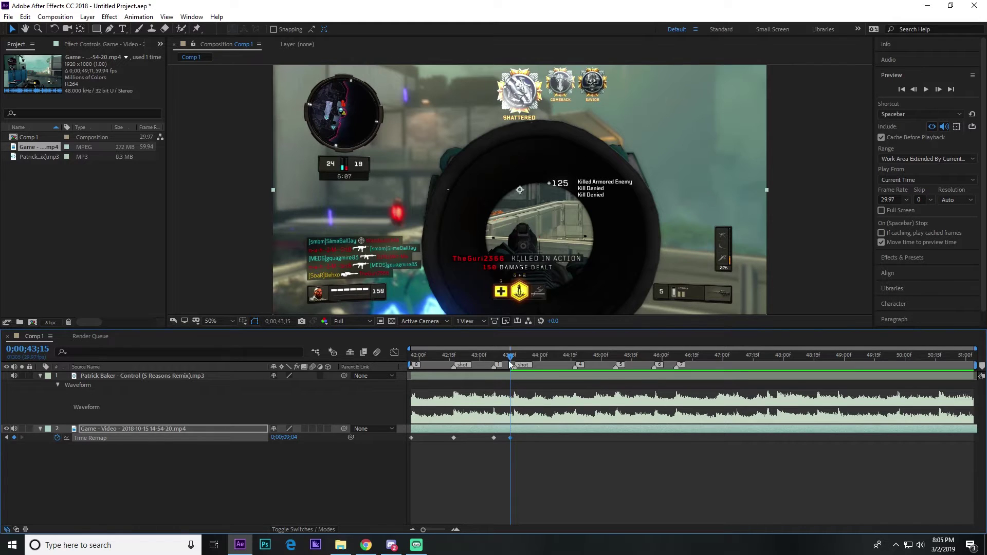
pyautogui.moveTo(282, 443); pyautogui.dragTo(292, 444)
pyautogui.hotkey('ctrl', 'shift', 'd')
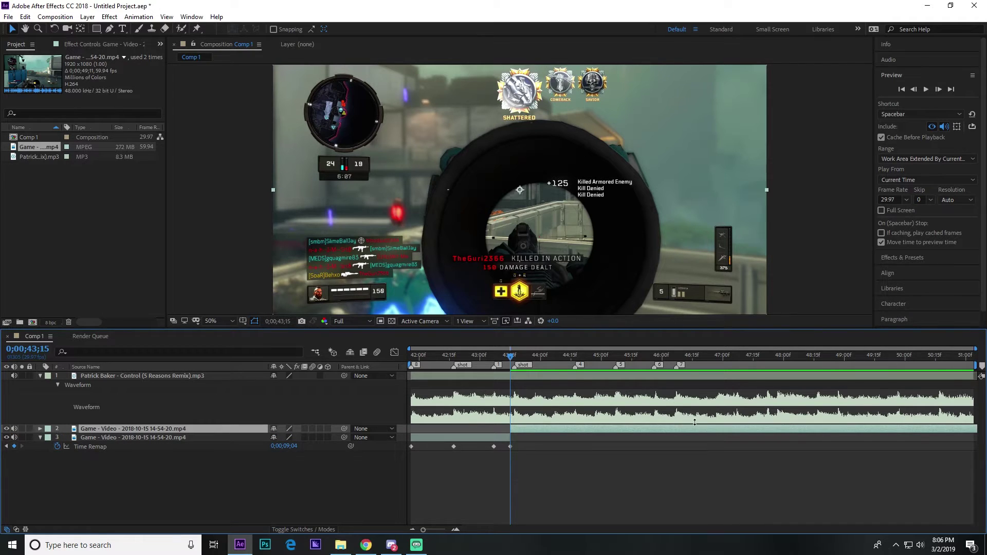
# - Reveal the upper game layer's keyframes and replace its keyframe at 0;00;43;15 with a Time Remap value of 0;00;10;17
pyautogui.press('u')
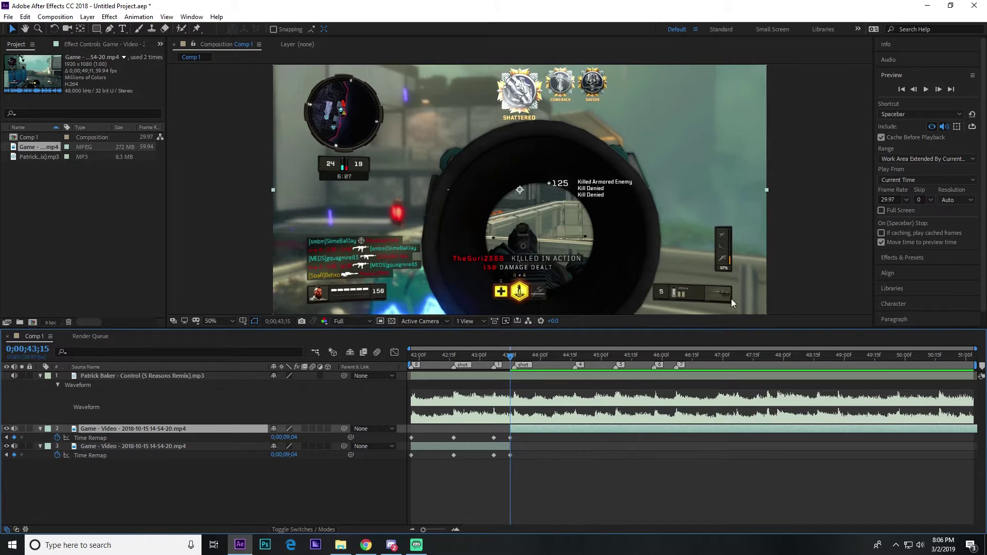
pyautogui.click(938, 91)
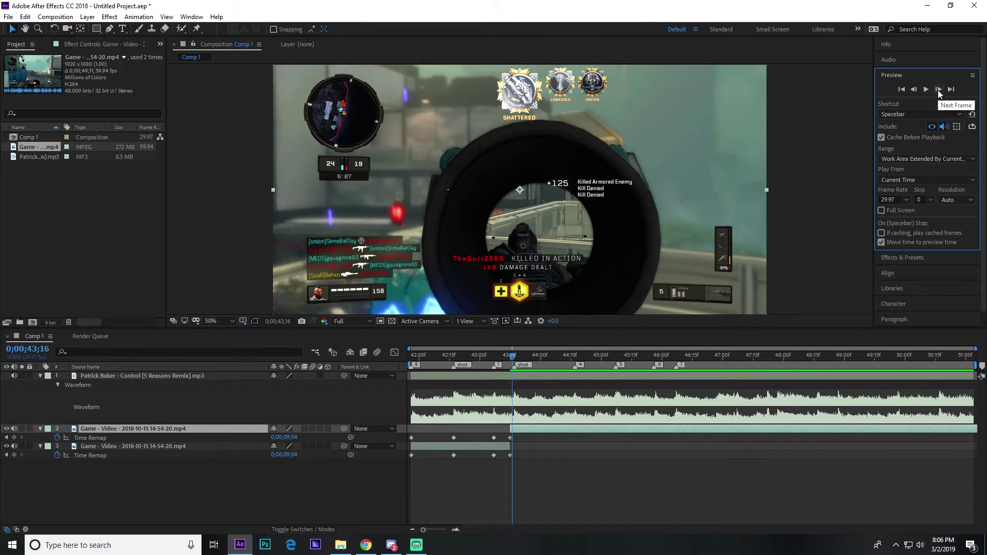
pyautogui.click(938, 91)
pyautogui.click(938, 91)
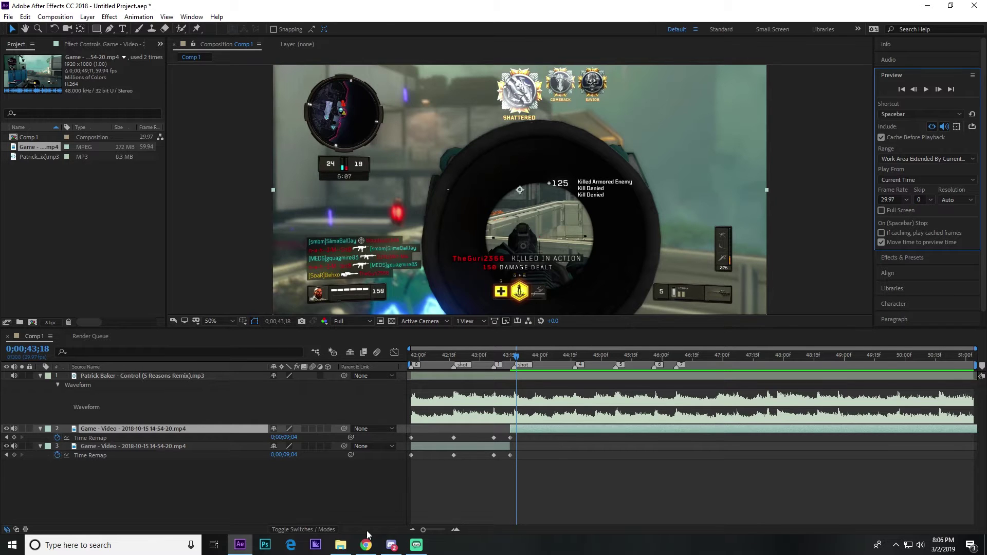
pyautogui.moveTo(285, 438); pyautogui.dragTo(324, 431)
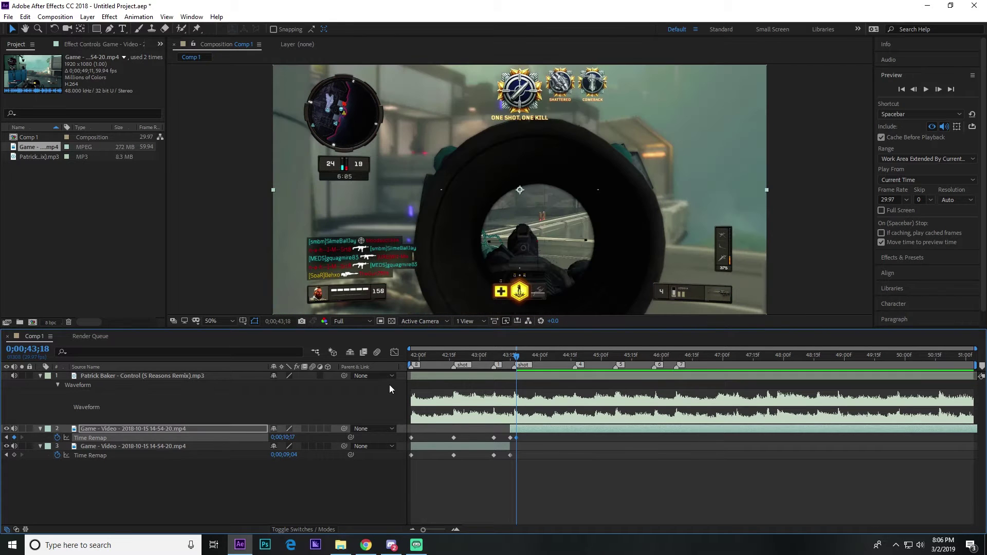
pyautogui.click(511, 438)
pyautogui.moveTo(518, 356)
pyautogui.mouseDown()
pyautogui.moveTo(510, 368)
pyautogui.moveTo(476, 366)
pyautogui.moveTo(545, 368)
pyautogui.moveTo(511, 372)
pyautogui.mouseUp()
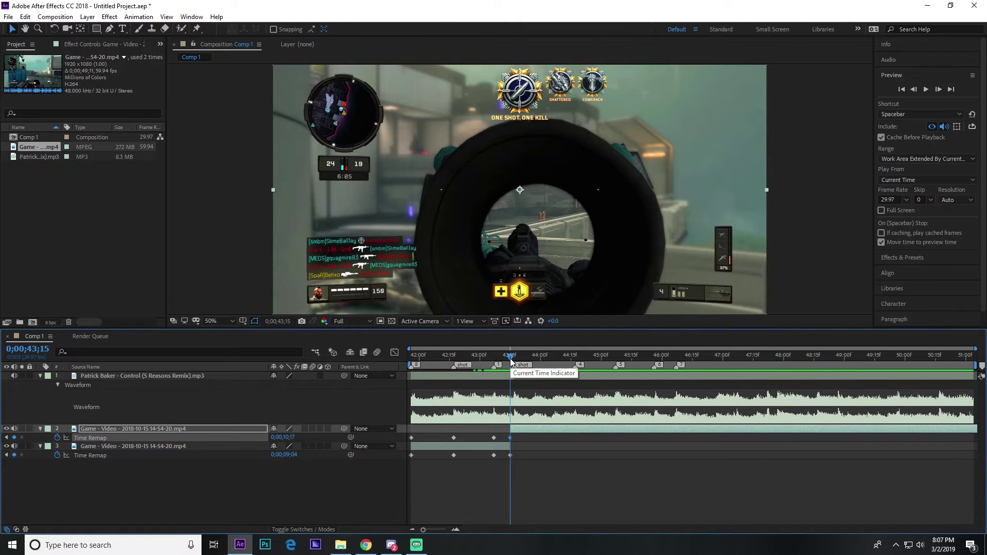
# - Add Time Remap keyframes to the upper game layer: 0;00;11;10 at 0;00;43;18 and 0;00;11;53 at the marker at 0;00;44;17
pyautogui.click(937, 89)
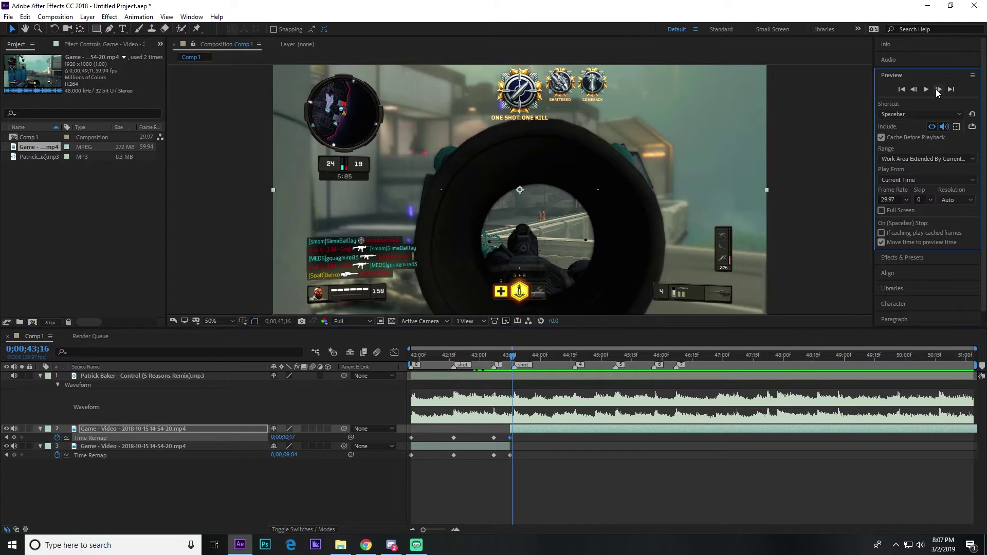
pyautogui.click(937, 90)
pyautogui.click(936, 89)
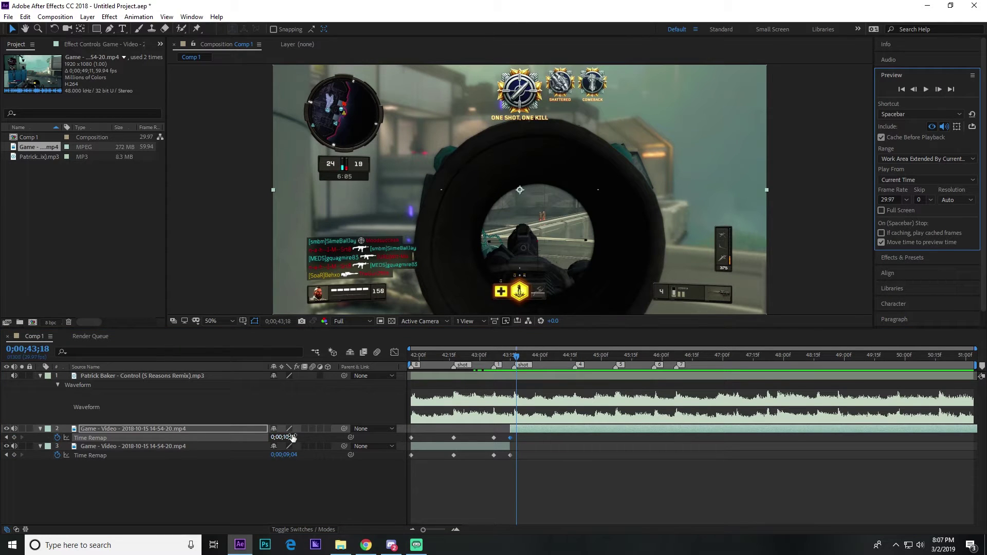
pyautogui.moveTo(291, 437); pyautogui.dragTo(316, 433)
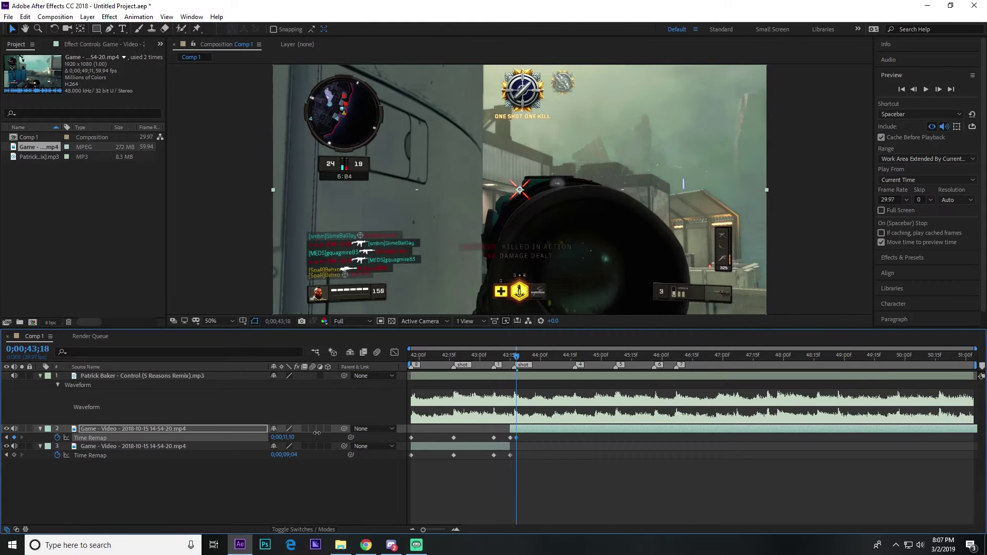
pyautogui.moveTo(504, 353); pyautogui.dragTo(577, 362)
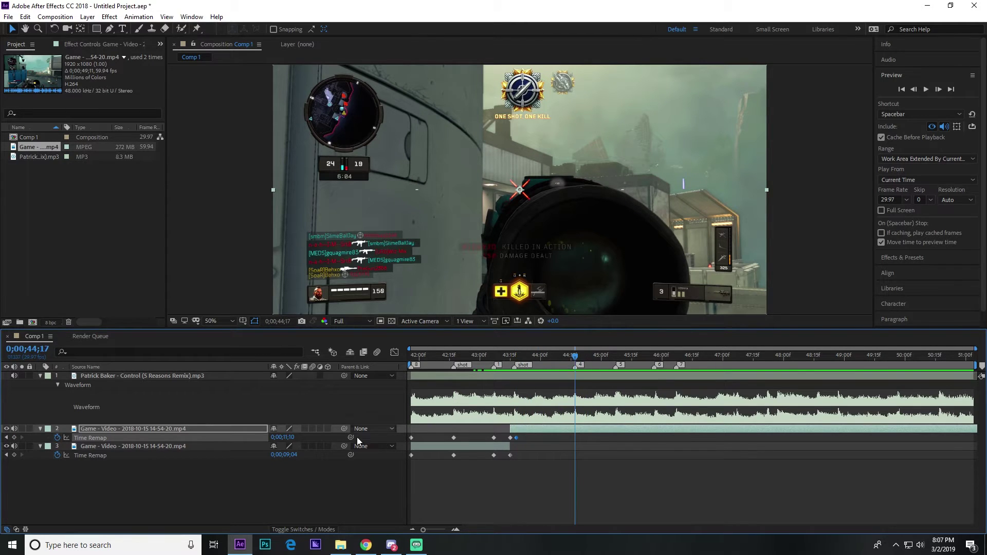
pyautogui.moveTo(284, 438); pyautogui.dragTo(313, 438)
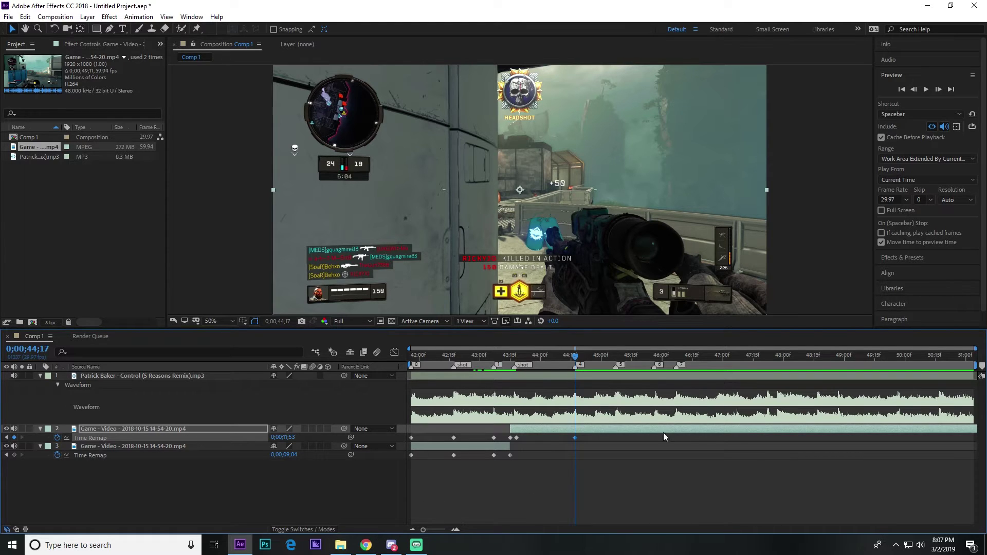
# - Add a Time Remap keyframe of 0;00;12;07 at 0;00;45;05, just before the next beat marker
pyautogui.moveTo(609, 356); pyautogui.dragTo(616, 356)
pyautogui.click(911, 90)
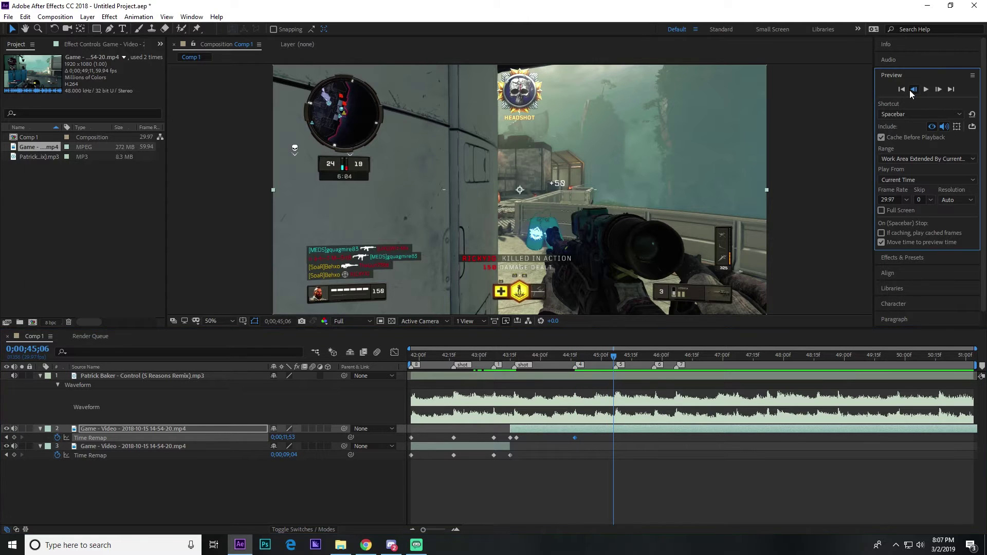
pyautogui.click(910, 90)
pyautogui.moveTo(291, 439); pyautogui.dragTo(297, 436)
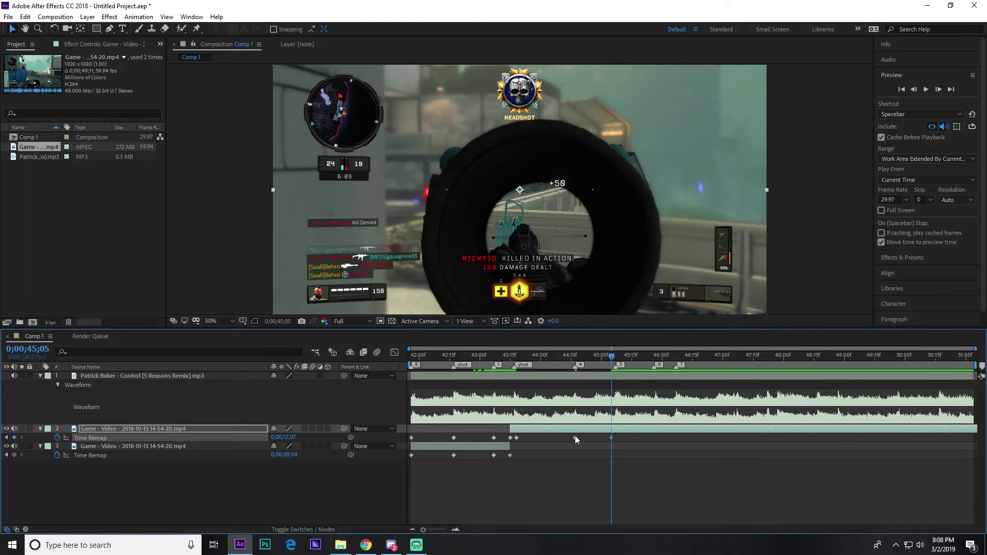
# - Add Time Remap keyframes of 0;00;12;40 at 0;00;45;08 and 0;00;13;02 at the marker at 0;00;45;26
pyautogui.click(940, 90)
pyautogui.click(939, 90)
pyautogui.click(939, 90)
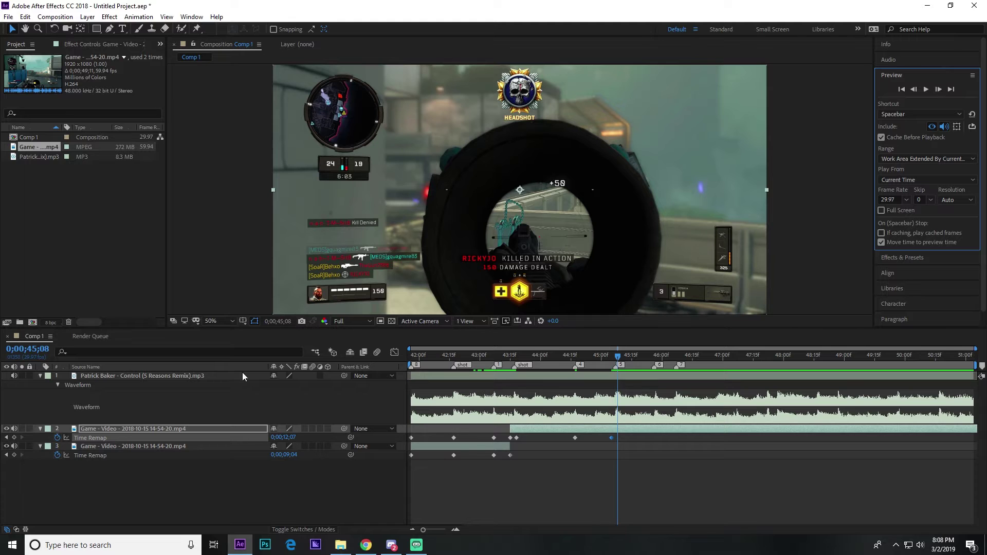
pyautogui.moveTo(291, 437); pyautogui.dragTo(304, 434)
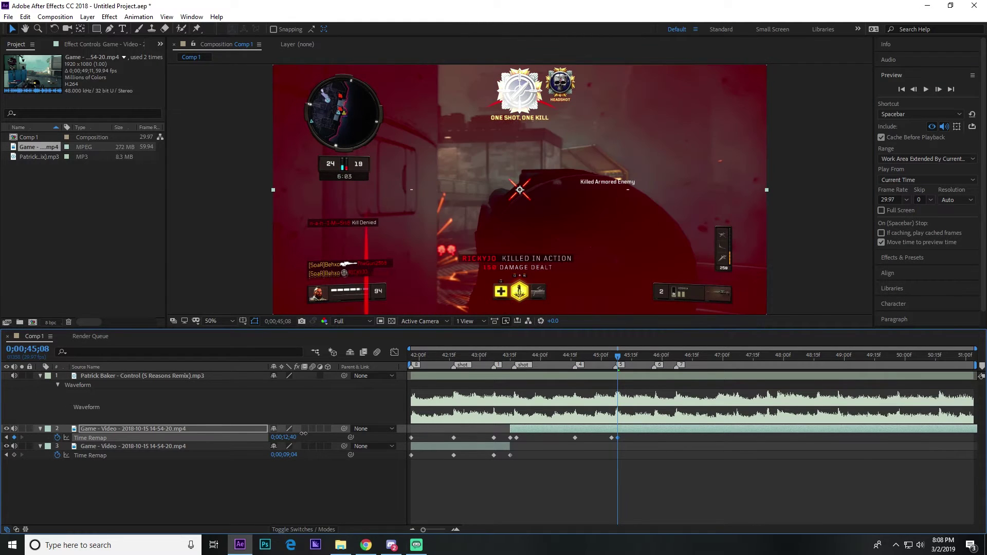
pyautogui.click(655, 354)
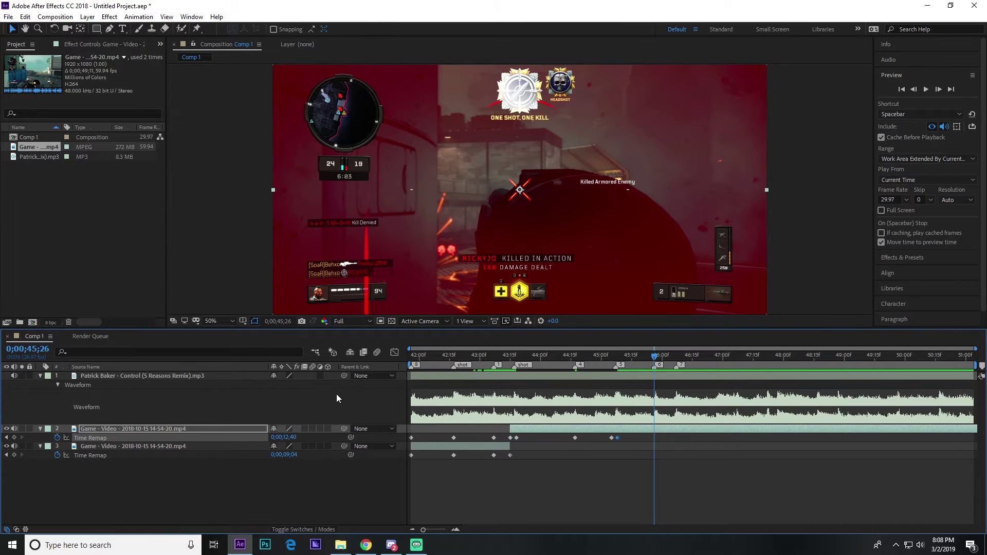
pyautogui.moveTo(291, 438)
pyautogui.mouseDown()
pyautogui.moveTo(314, 436)
pyautogui.moveTo(304, 440)
pyautogui.mouseUp()
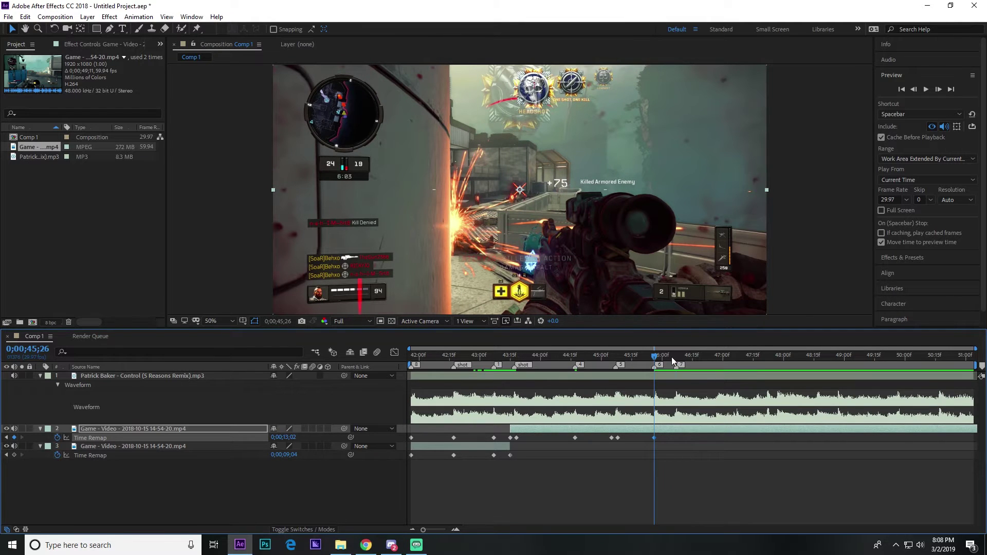
# - Add a Time Remap keyframe of 0;00;13;46 at 0;00;46;05, just before the last marker
pyautogui.click(676, 359)
pyautogui.click(913, 89)
pyautogui.click(913, 90)
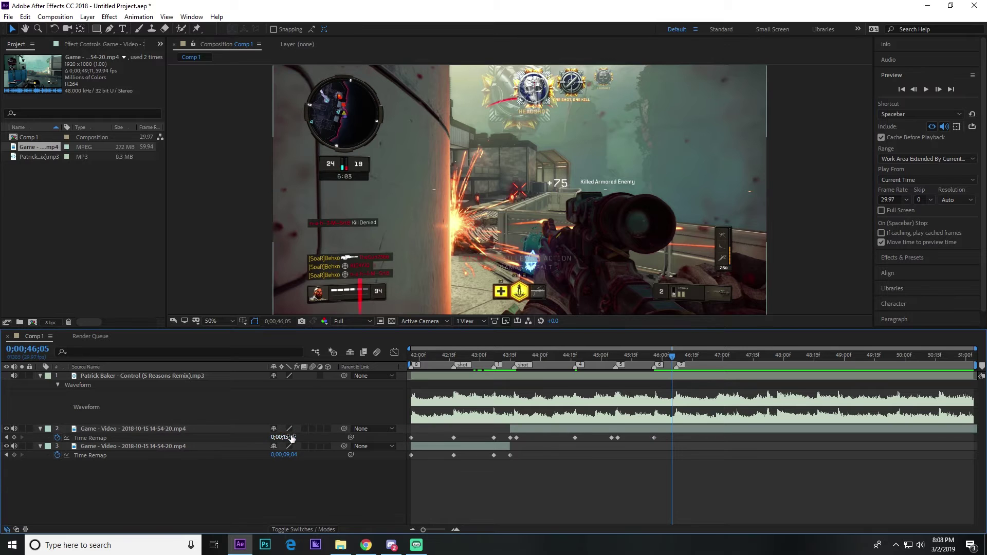
pyautogui.moveTo(284, 437); pyautogui.dragTo(309, 431)
# - Add a Time Remap keyframe of 0;00;13;59 at 0;00;46;08, just after the last marker
pyautogui.click(939, 90)
pyautogui.click(939, 90)
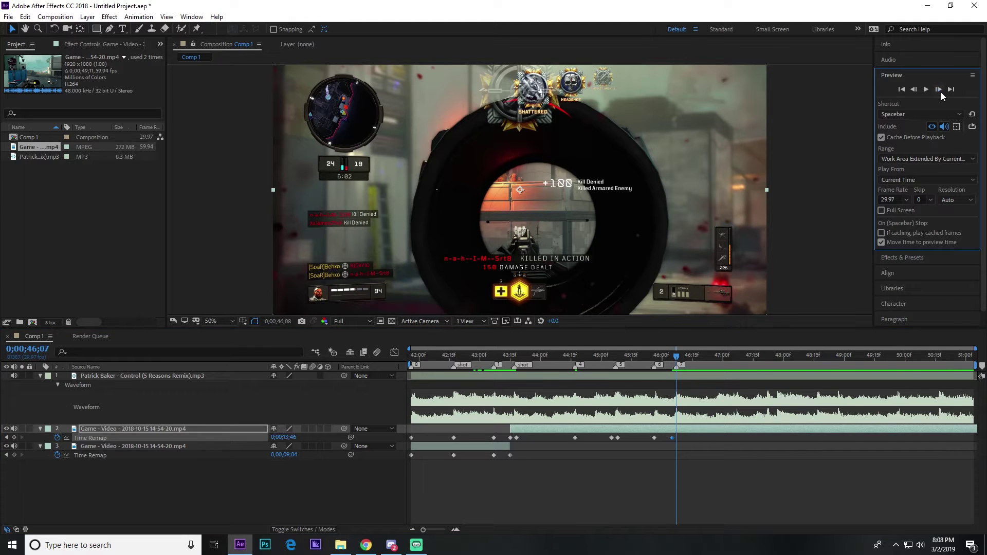
pyautogui.click(938, 89)
pyautogui.moveTo(283, 437)
pyautogui.mouseDown()
pyautogui.moveTo(353, 425)
pyautogui.moveTo(289, 422)
pyautogui.mouseUp()
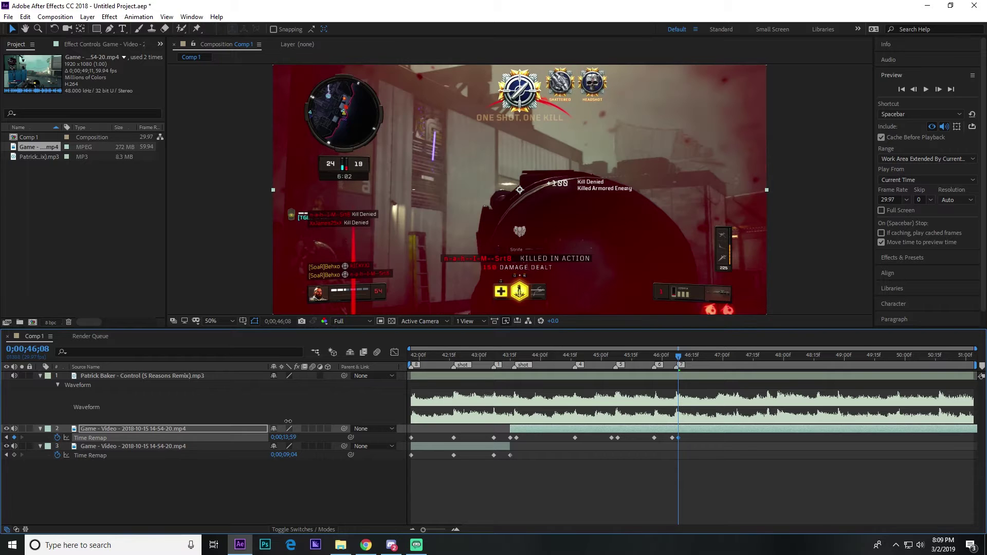
# - Add a Time Remap keyframe of 0;00;14;37 at 0;00;47;22 and trim the upper game layer's end to that time
pyautogui.click(647, 357)
pyautogui.moveTo(646, 359); pyautogui.dragTo(687, 350)
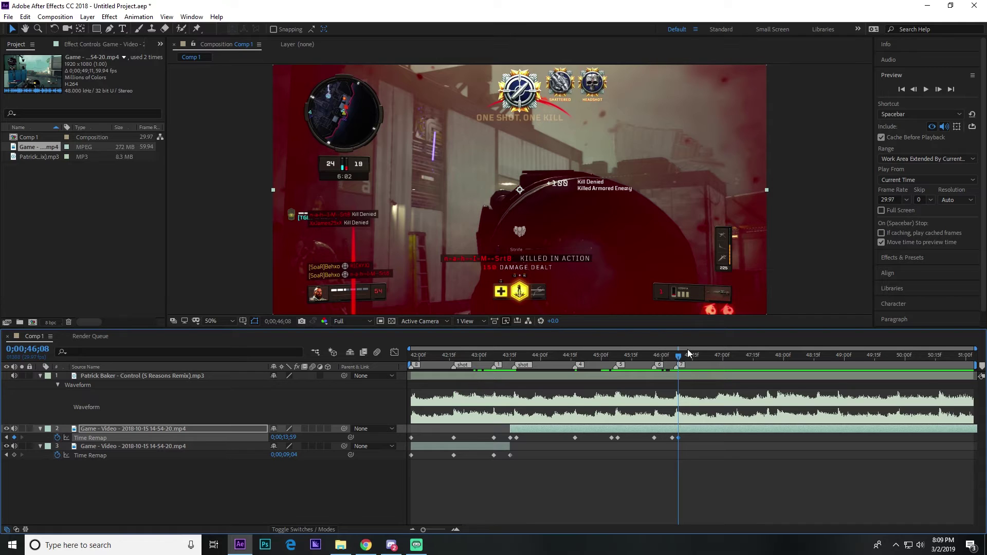
pyautogui.press('space')
pyautogui.moveTo(677, 354); pyautogui.dragTo(715, 363)
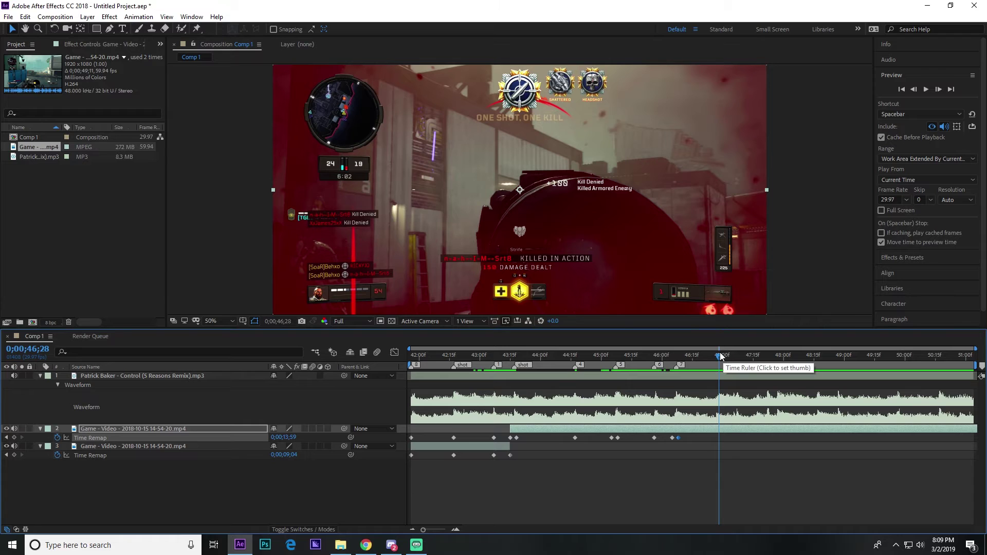
pyautogui.moveTo(726, 357); pyautogui.dragTo(768, 363)
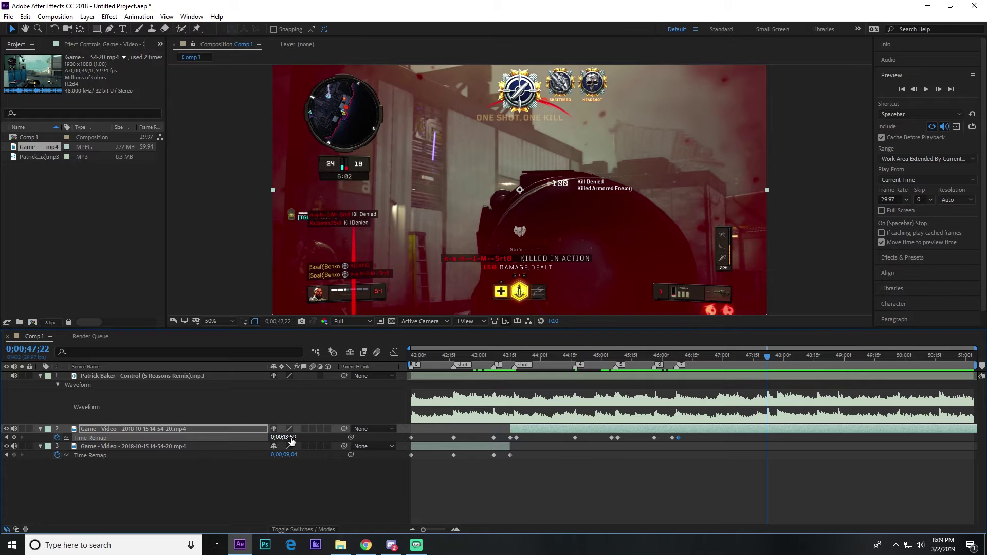
pyautogui.moveTo(287, 438); pyautogui.dragTo(308, 436)
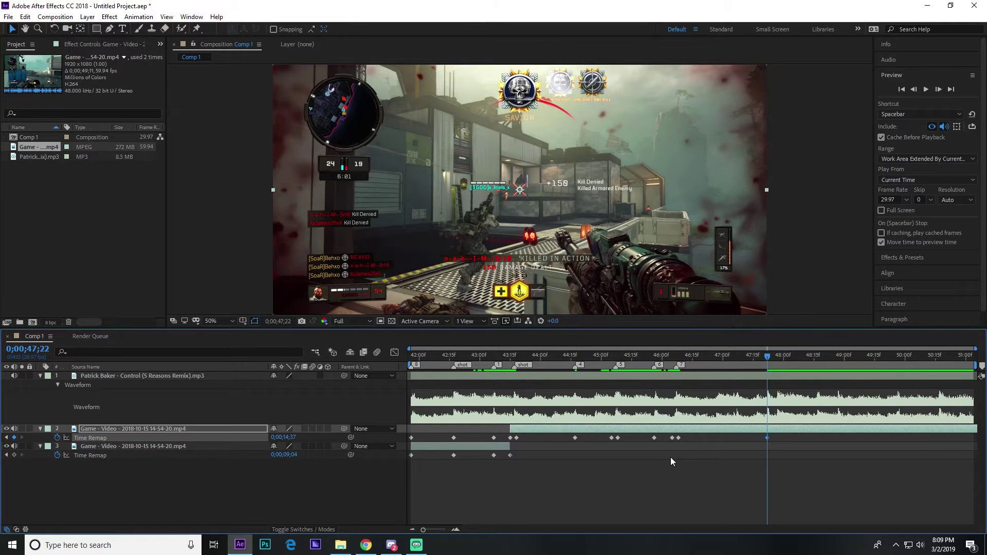
pyautogui.hotkey('alt', ']')
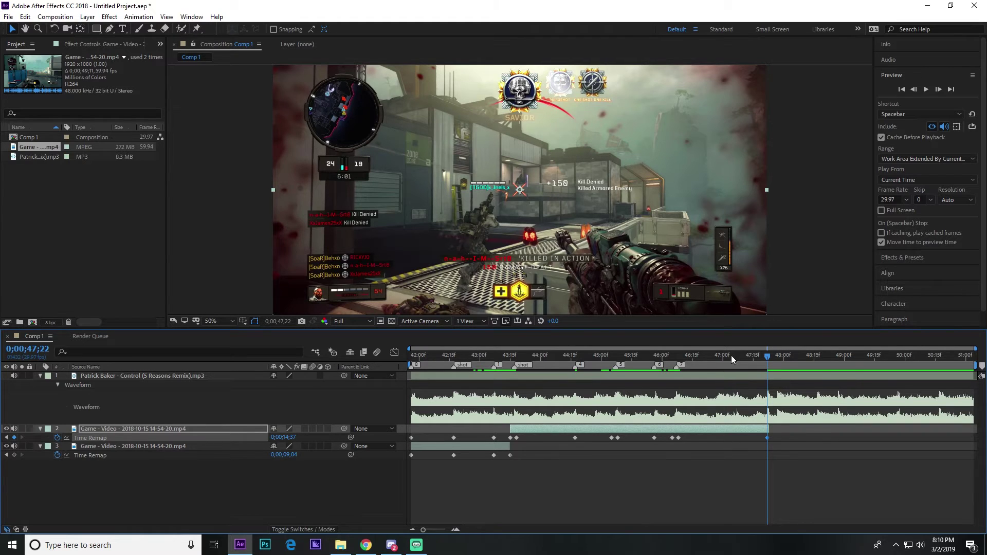
# - Apply Easy Ease to all four Time Remap keyframes of the lower game video layer
pyautogui.moveTo(732, 356); pyautogui.dragTo(604, 373)
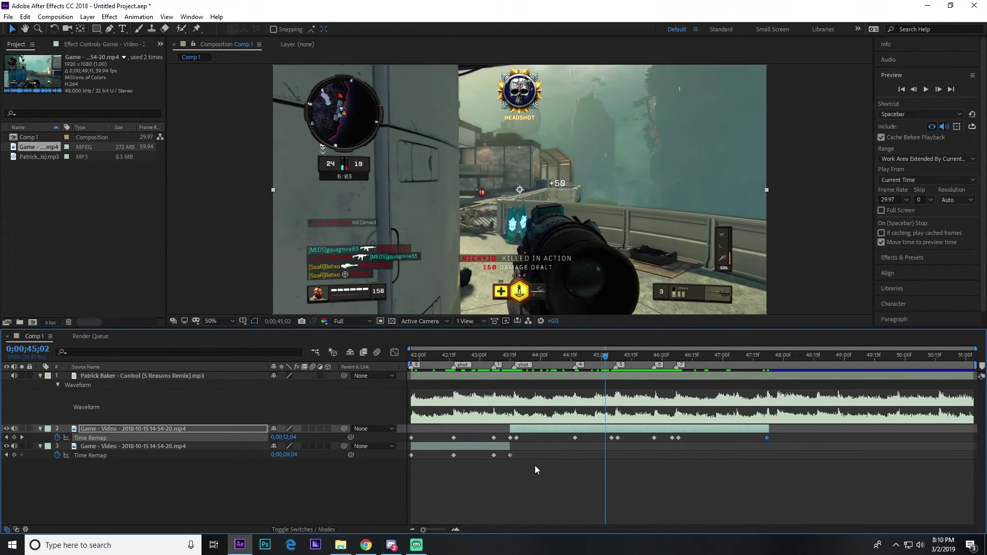
pyautogui.moveTo(535, 465); pyautogui.dragTo(400, 455)
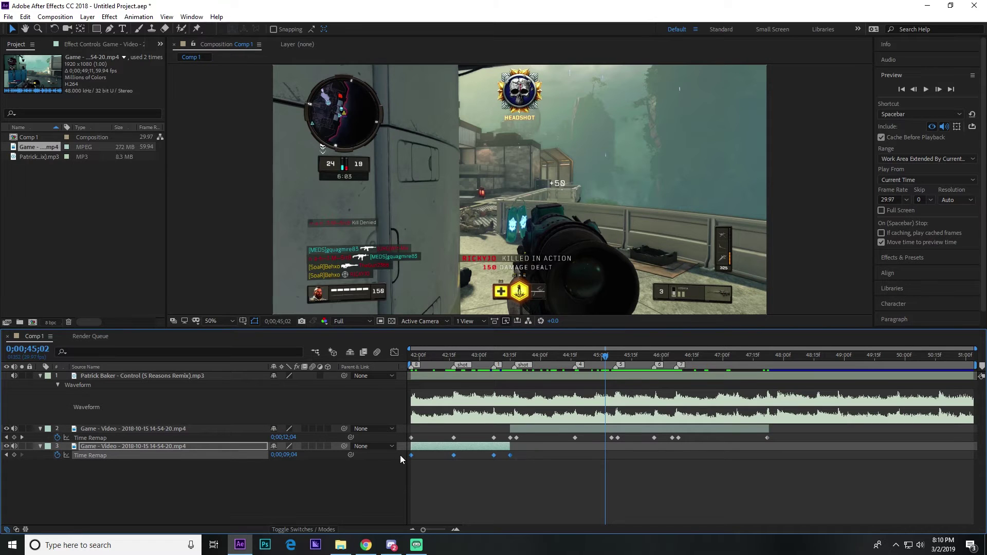
pyautogui.rightClick(452, 455)
pyautogui.moveTo(514, 448)
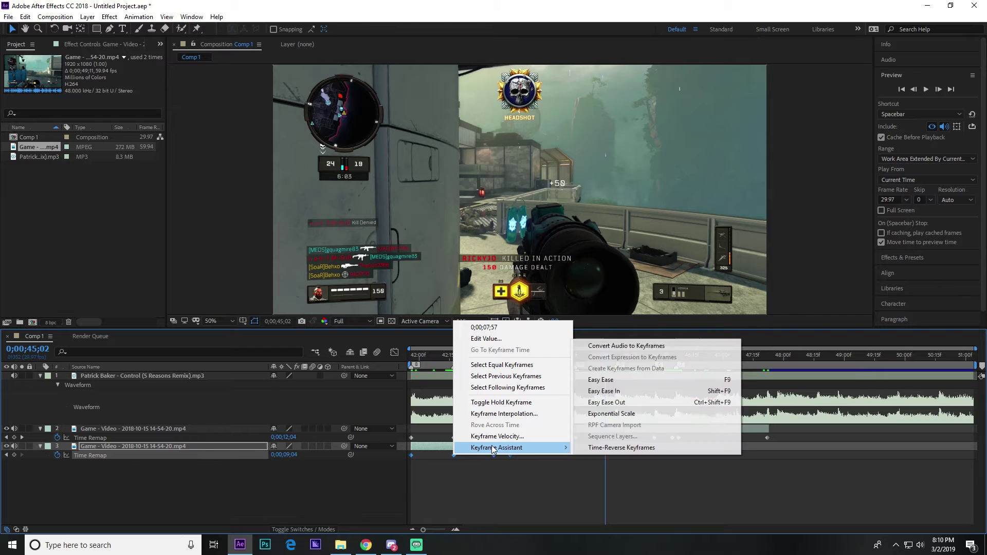
pyautogui.click(623, 384)
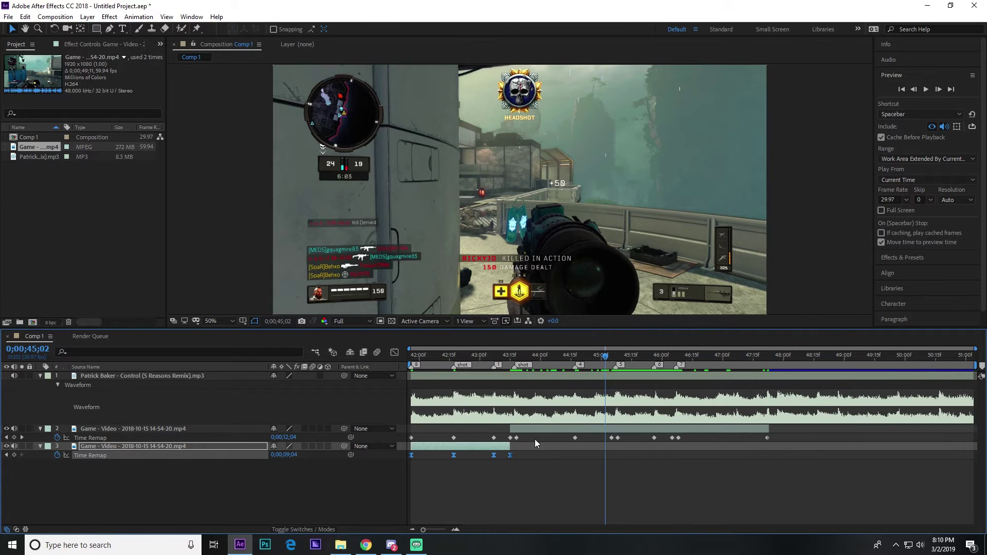
# - Apply Easy Ease to the upper game layer's Time Remap keyframes from 0;00;43;15 through its end
pyautogui.moveTo(775, 436); pyautogui.dragTo(492, 440)
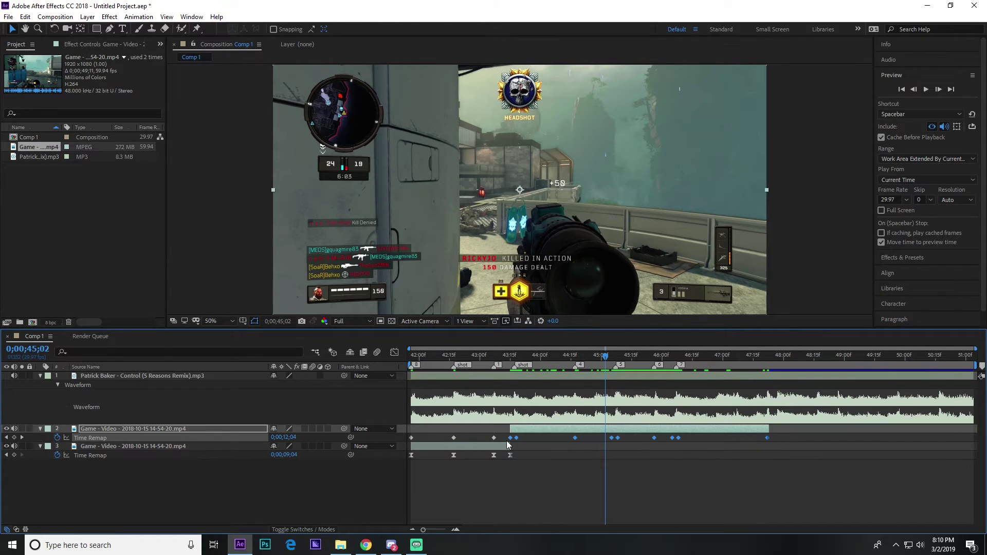
pyautogui.rightClick(517, 438)
pyautogui.moveTo(531, 433)
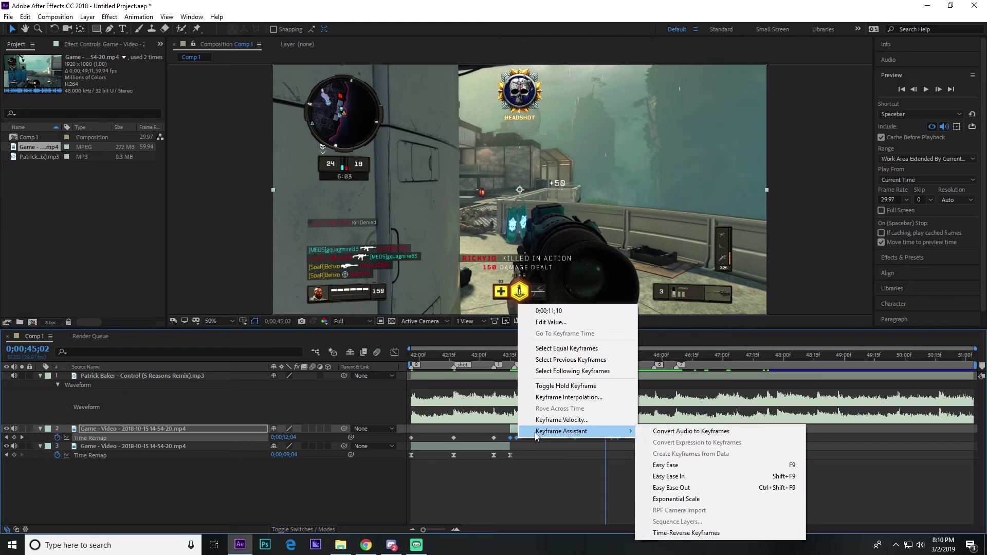
pyautogui.click(664, 462)
pyautogui.click(524, 484)
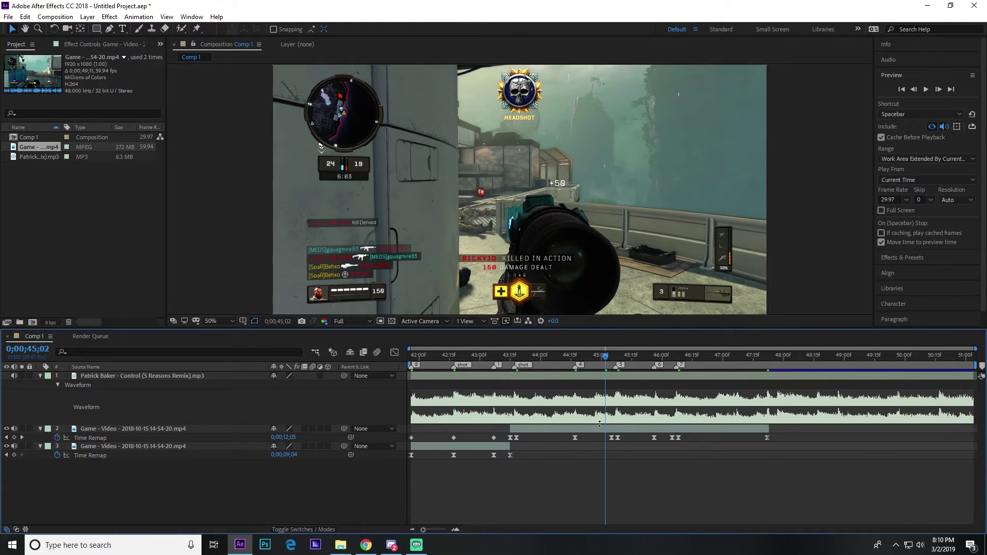
# - Show the lower game layer's Time Remap curve in a maximized Graph Editor with automatic height zoom turned off
pyautogui.moveTo(526, 459); pyautogui.dragTo(402, 453)
pyautogui.moveTo(465, 455); pyautogui.dragTo(399, 458)
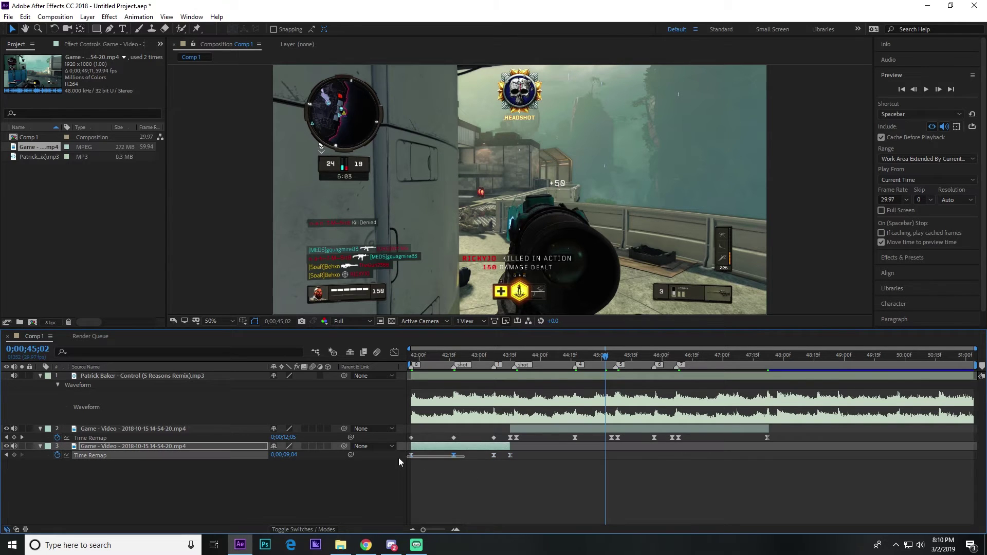
pyautogui.click(395, 353)
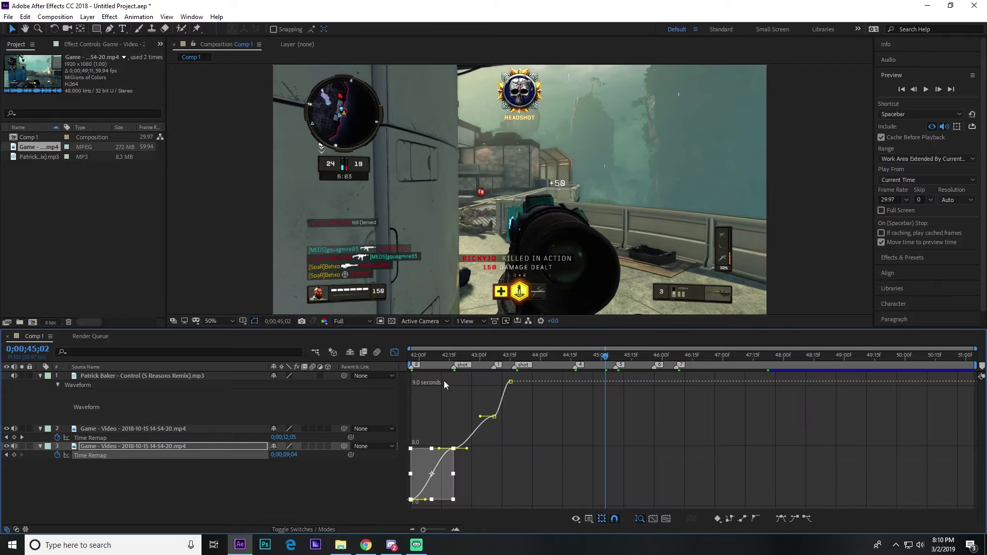
pyautogui.click(478, 465)
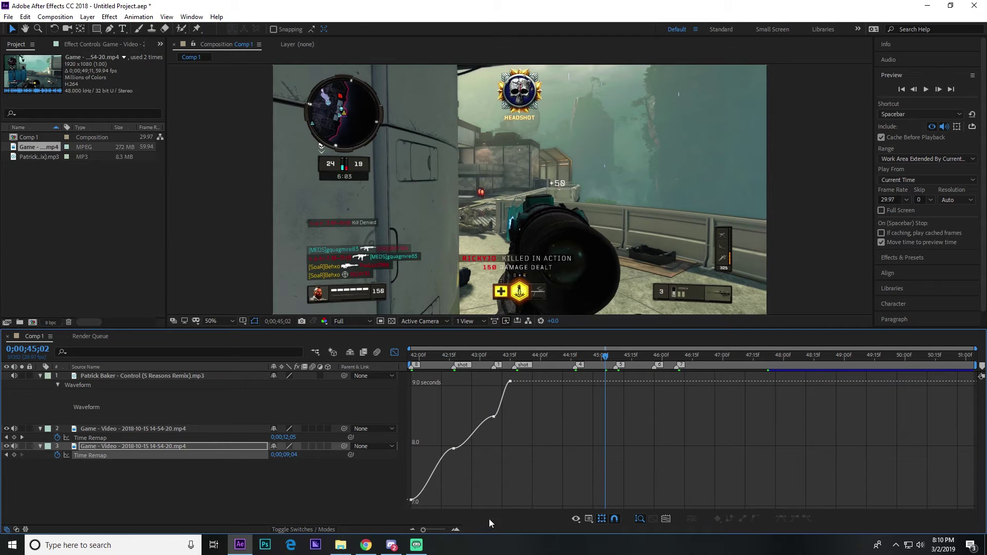
pyautogui.click(394, 354)
pyautogui.click(453, 455)
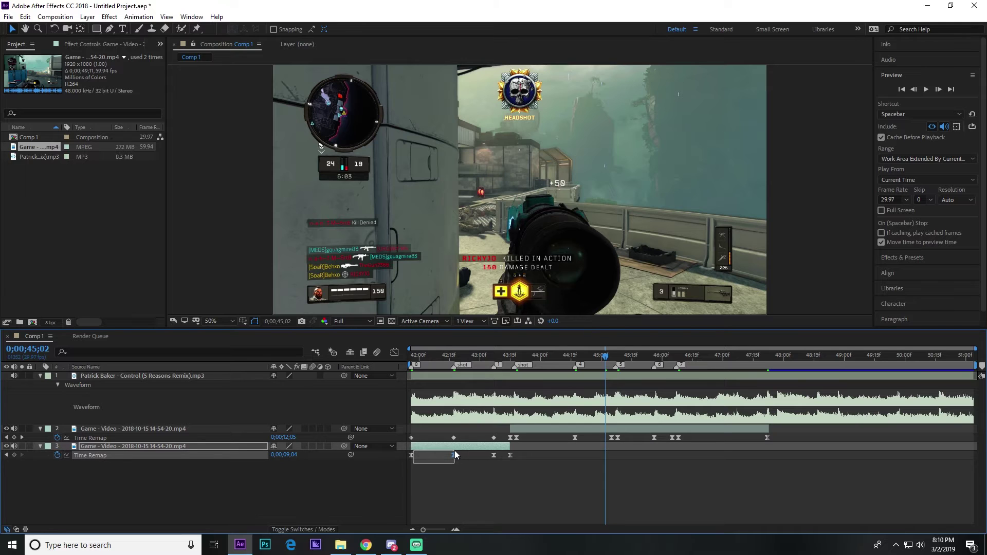
pyautogui.click(397, 351)
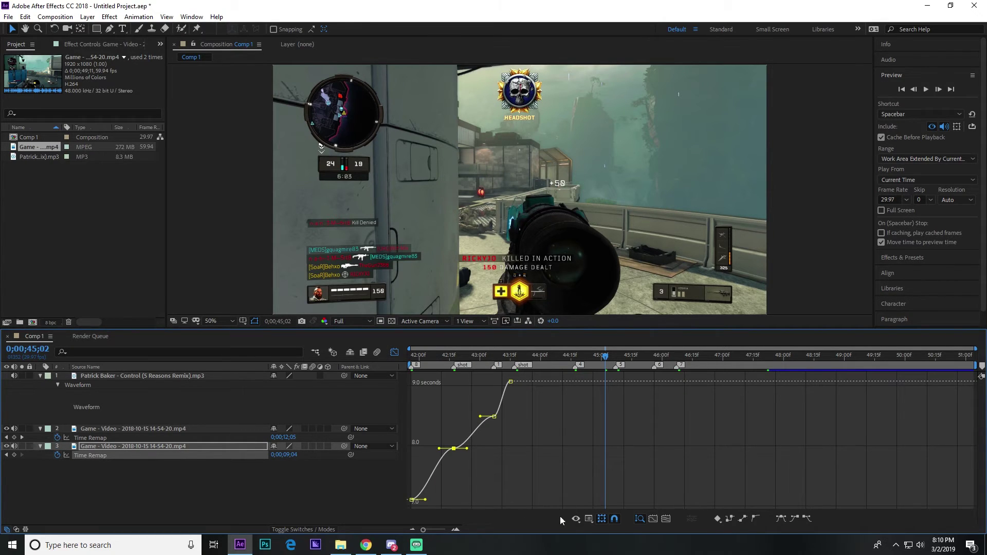
pyautogui.press('`')
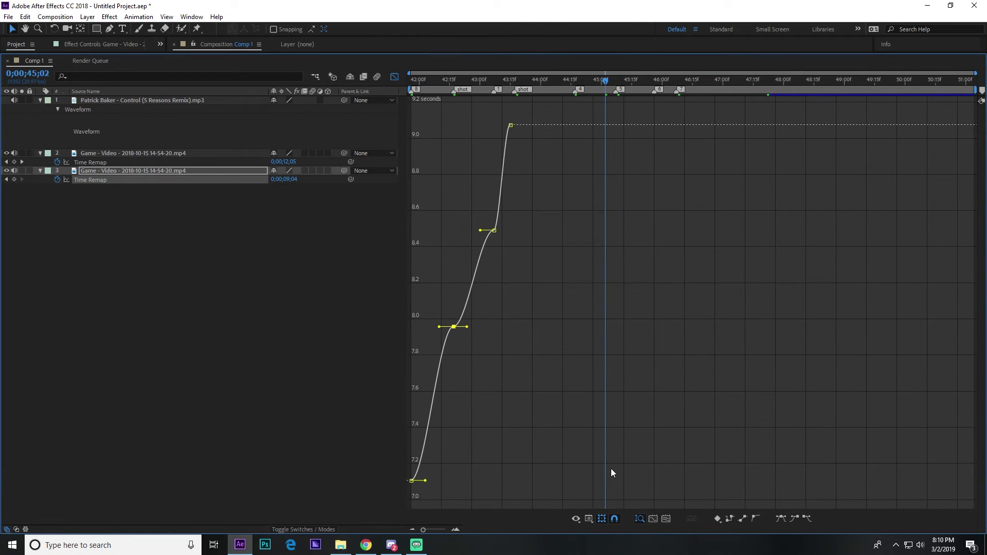
pyautogui.click(640, 519)
pyautogui.click(640, 519)
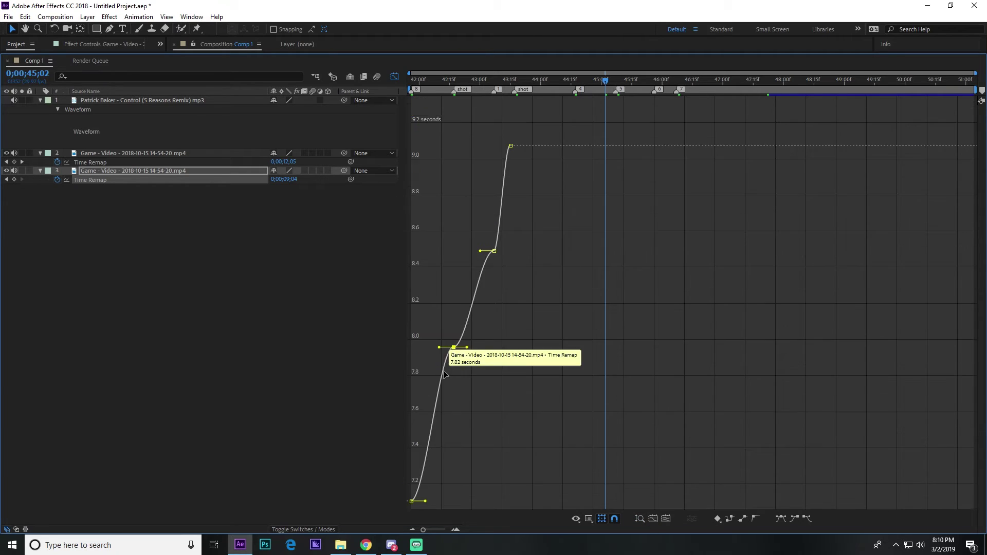
# - Angle the first keyframe's outgoing handle upward and the first shot marker keyframe's incoming handle downward on the lower layer's curve
pyautogui.scroll(-3, 459, 382)
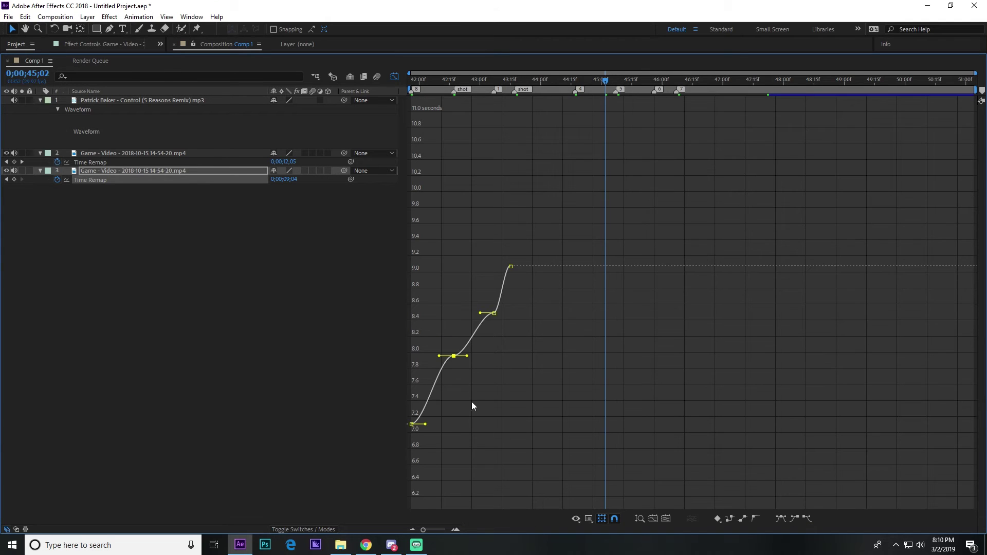
pyautogui.click(456, 530)
pyautogui.click(456, 529)
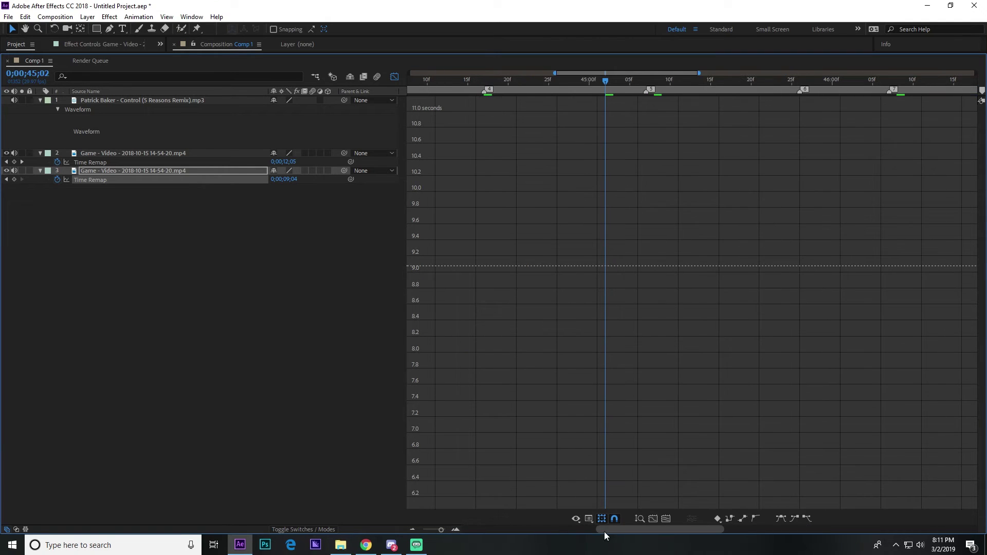
pyautogui.moveTo(604, 532); pyautogui.dragTo(468, 530)
pyautogui.scroll(4, 487, 448)
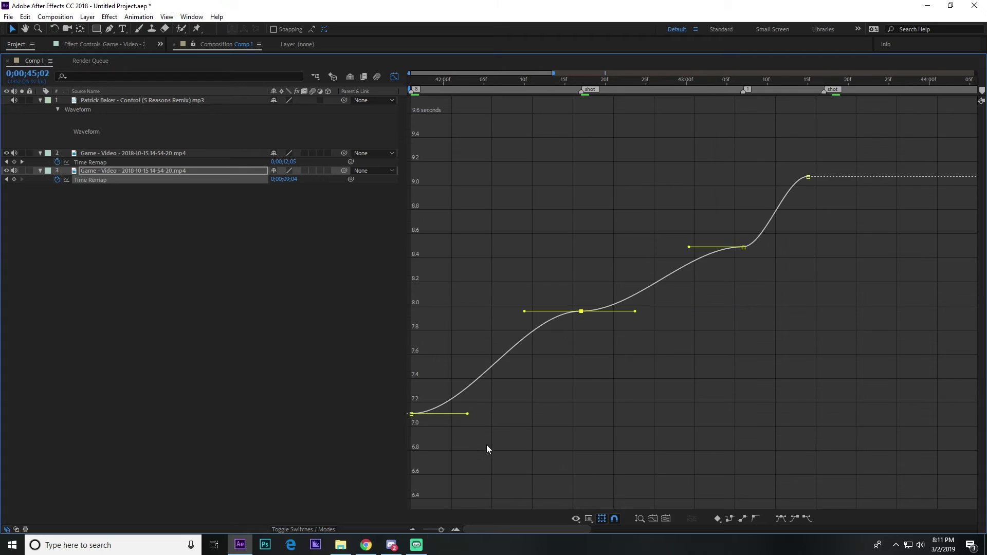
pyautogui.scroll(-2, 486, 443)
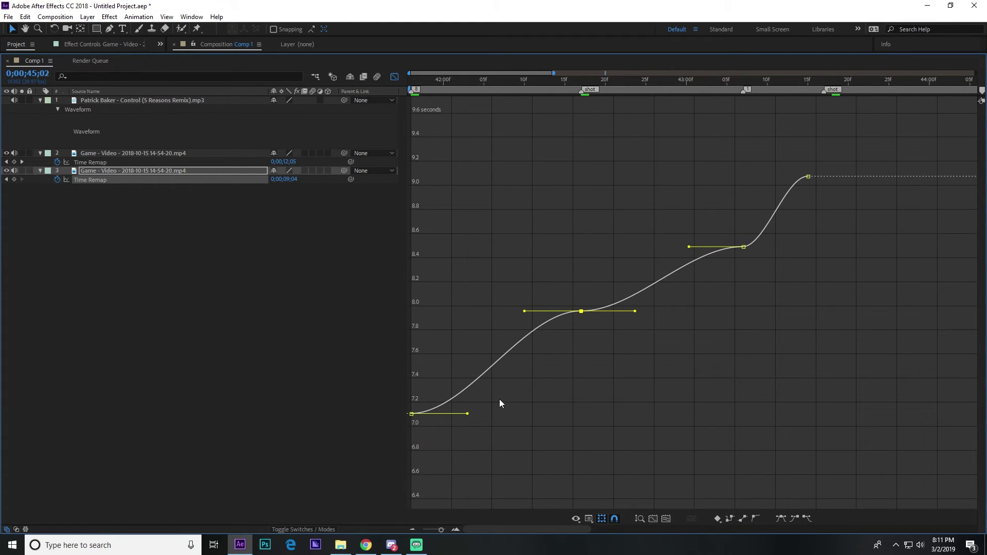
pyautogui.moveTo(468, 414); pyautogui.dragTo(474, 362)
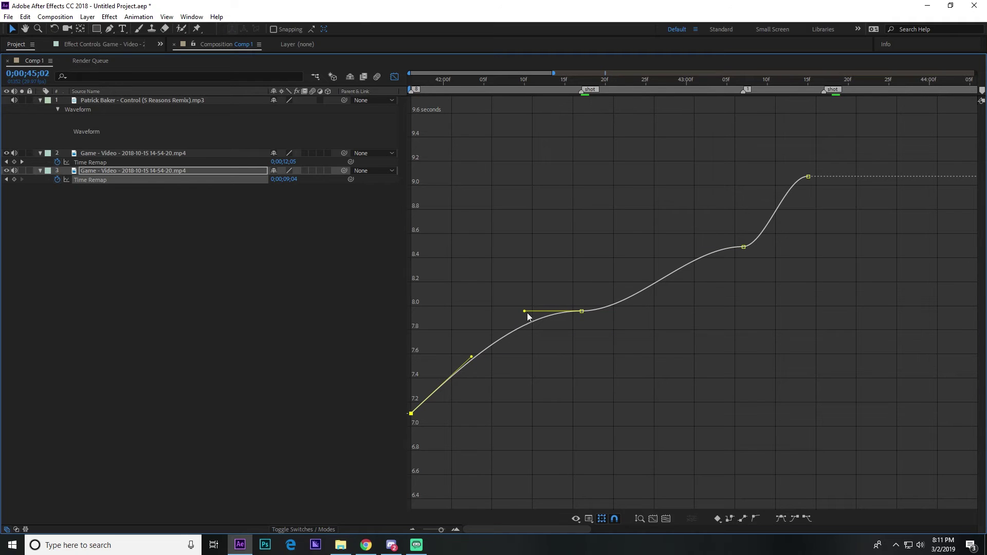
pyautogui.moveTo(524, 312); pyautogui.dragTo(520, 363)
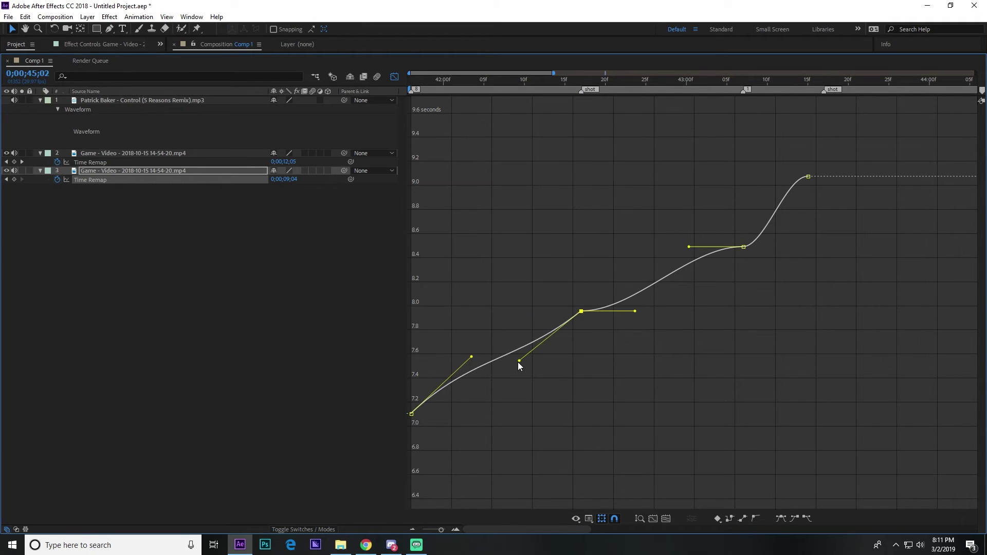
# - Fine-tune both handles of the lower layer's first segment so the curve runs almost straight up to the first shot marker
pyautogui.click(471, 358)
pyautogui.click(521, 365)
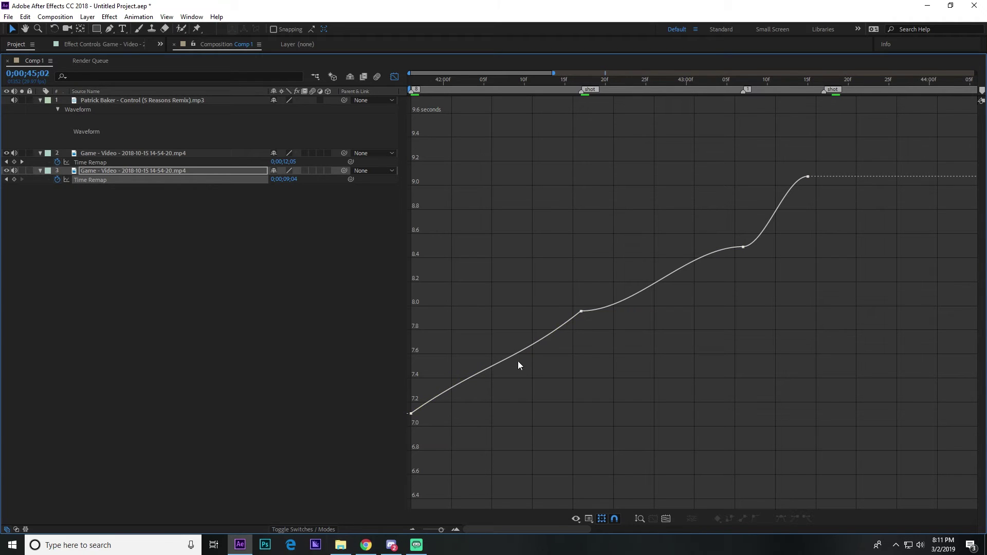
pyautogui.click(579, 315)
pyautogui.click(586, 319)
pyautogui.click(580, 313)
pyautogui.moveTo(520, 361); pyautogui.dragTo(518, 357)
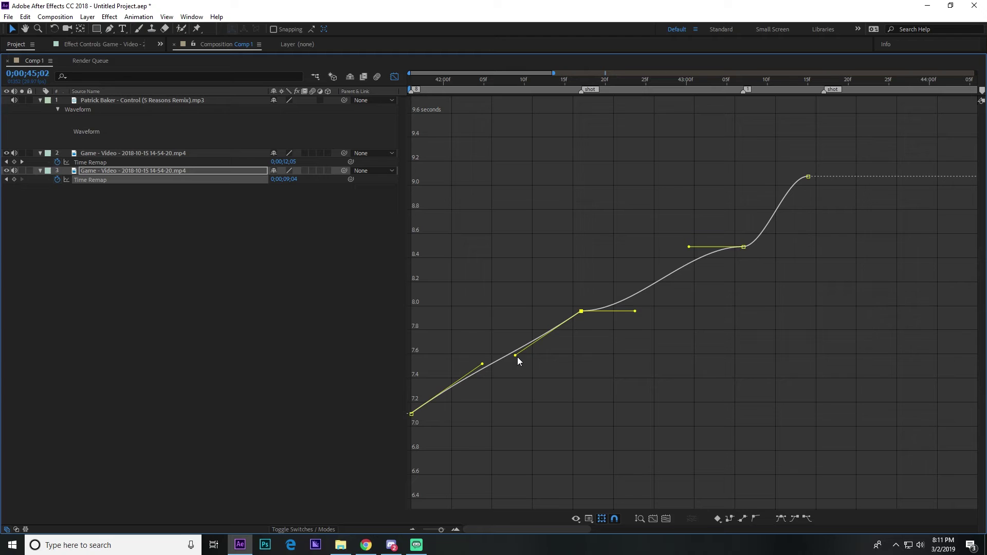
pyautogui.click(586, 371)
# - Shape the lower layer's second segment fast-slow-fast, with a near-vertical outgoing handle at the first shot keyframe and a lowered incoming handle at the third keyframe
pyautogui.scroll(3, 624, 342)
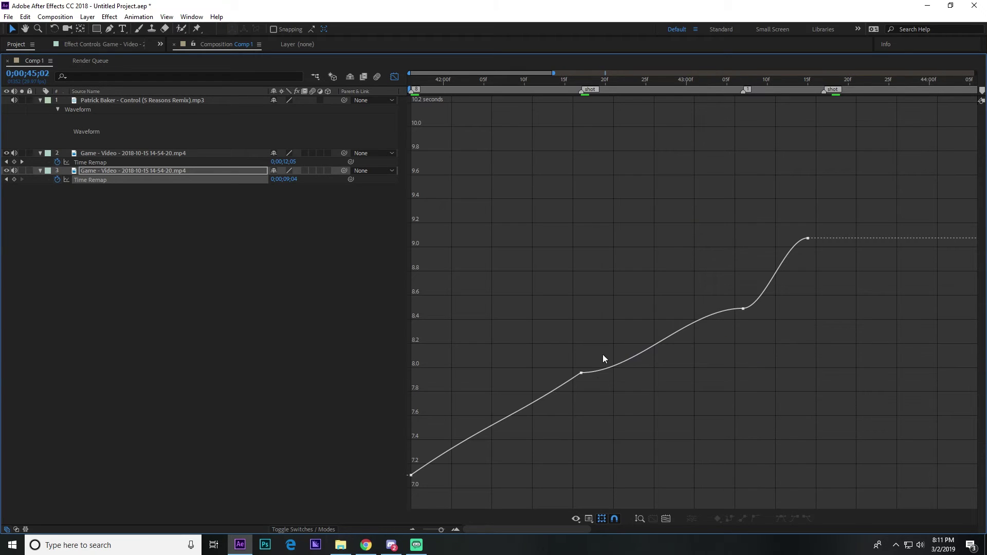
pyautogui.click(582, 373)
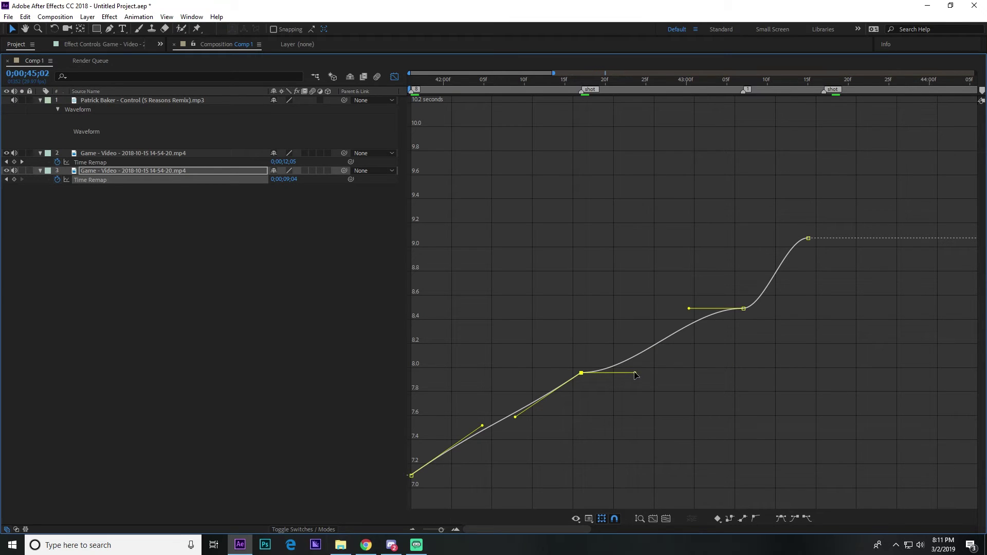
pyautogui.moveTo(636, 375); pyautogui.dragTo(588, 321)
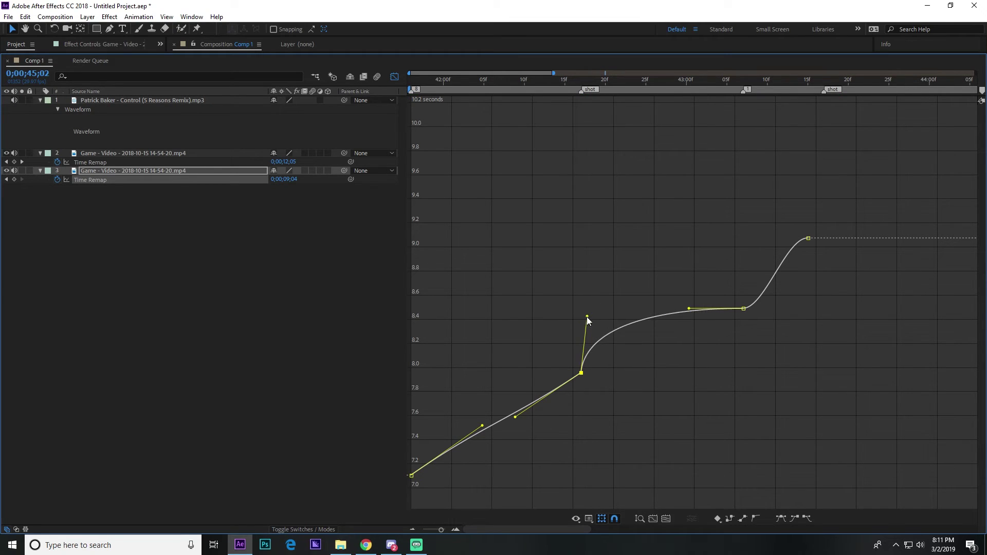
pyautogui.moveTo(689, 310); pyautogui.dragTo(677, 358)
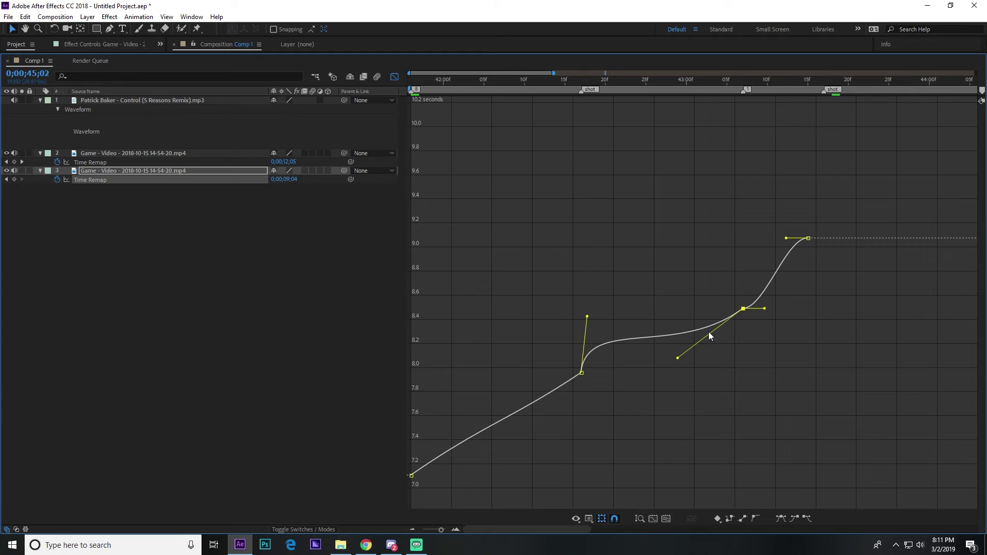
# - Shape the lower layer's last segment by steepening the third keyframe's outgoing handle and pulling the final keyframe's incoming handle nearly straight down
pyautogui.click(761, 314)
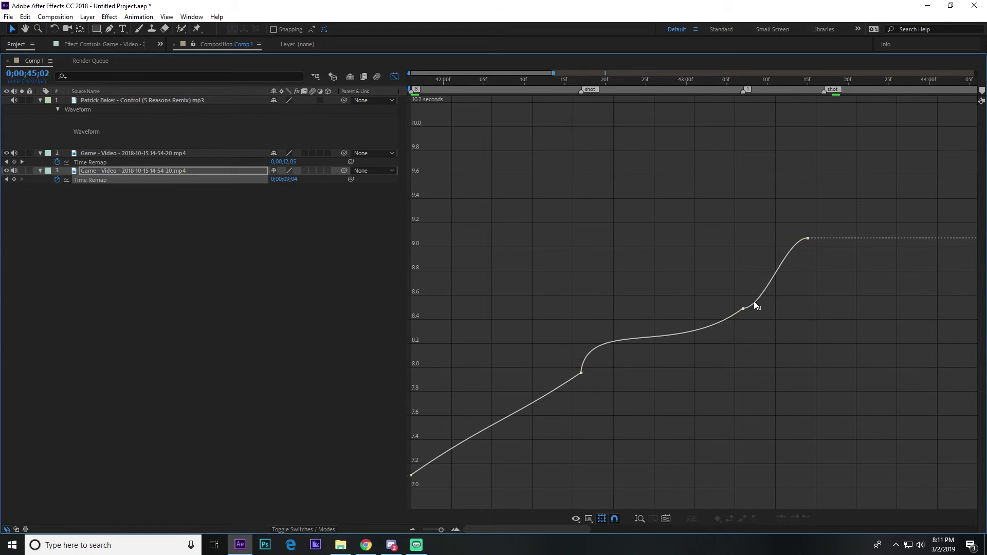
pyautogui.click(743, 310)
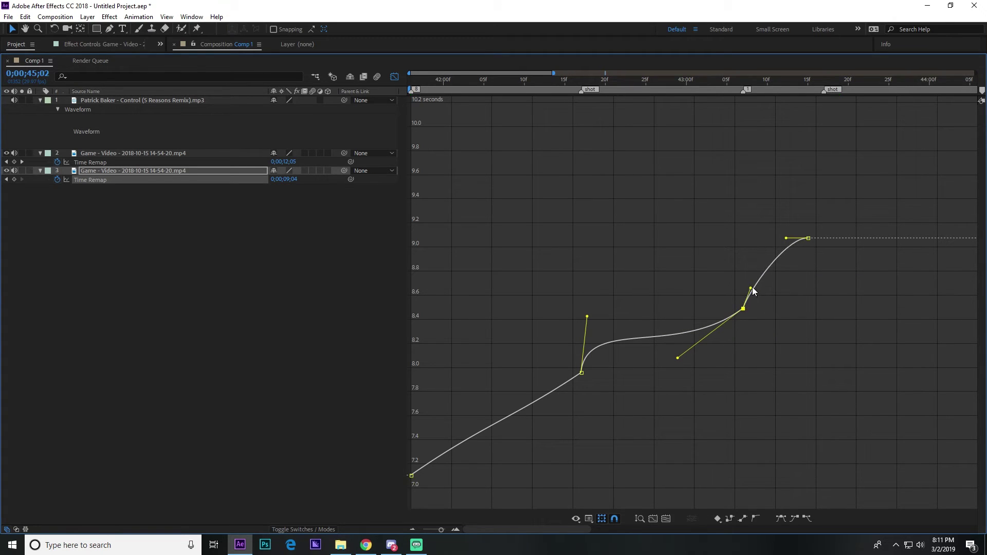
pyautogui.click(808, 238)
pyautogui.moveTo(787, 238); pyautogui.dragTo(810, 280)
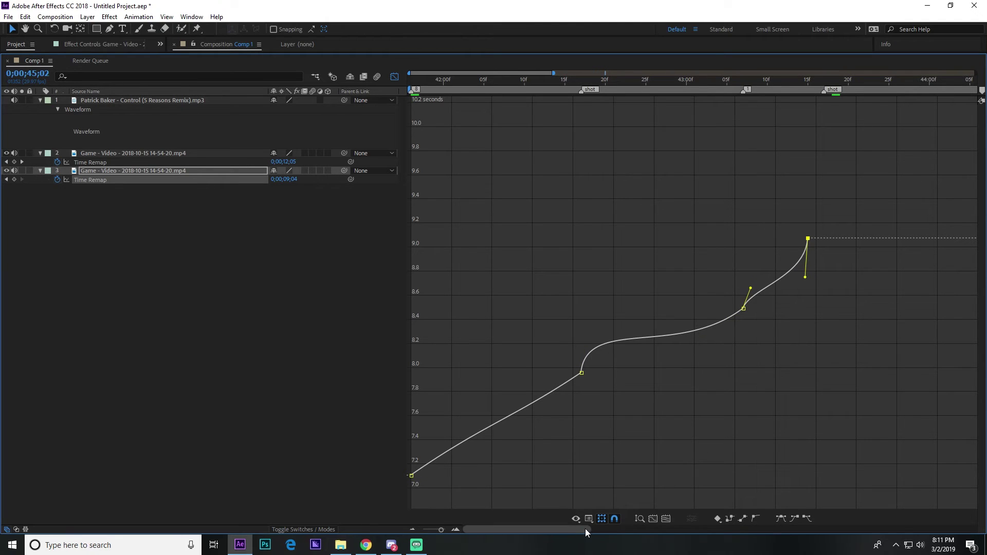
pyautogui.moveTo(587, 531); pyautogui.dragTo(635, 529)
pyautogui.scroll(3, 596, 417)
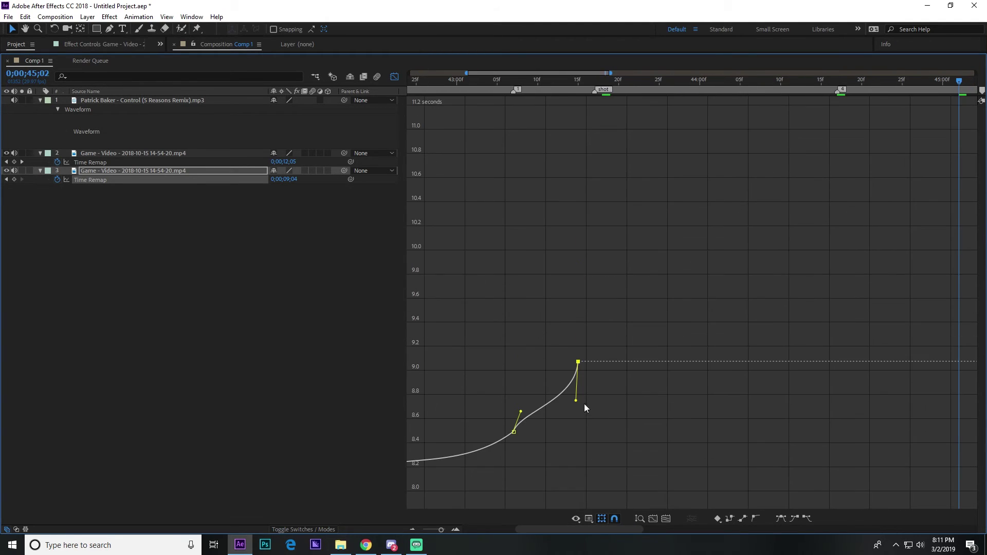
pyautogui.moveTo(576, 401); pyautogui.dragTo(523, 408)
# - Display the upper game layer's Time Remap curve in the Graph Editor in place of the lower layer's curve
pyautogui.click(639, 519)
pyautogui.click(394, 76)
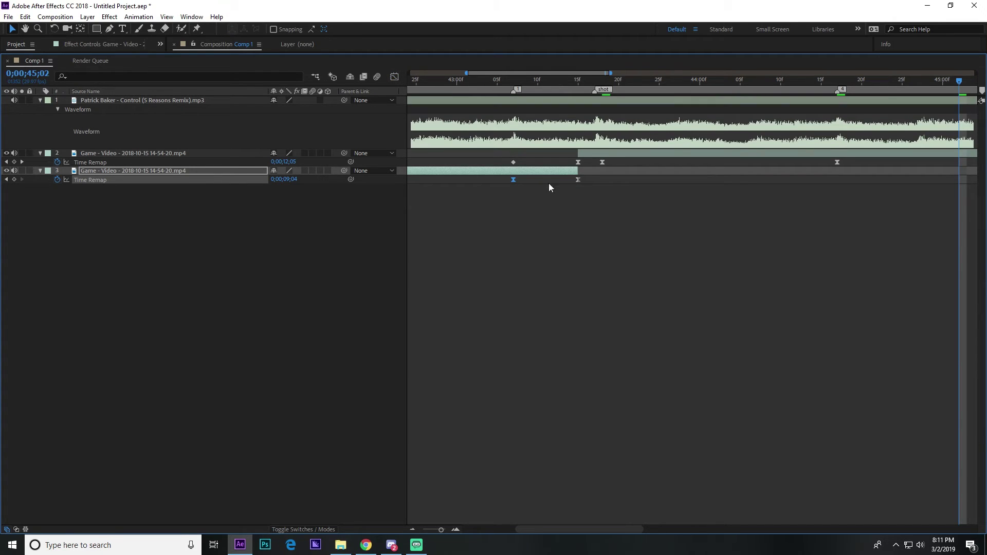
pyautogui.click(578, 162)
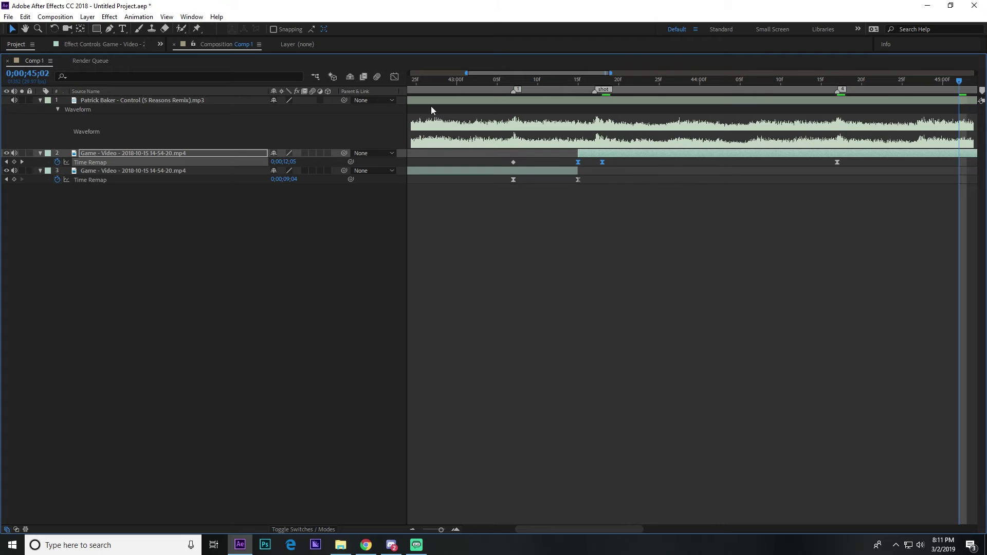
pyautogui.click(394, 77)
pyautogui.click(667, 276)
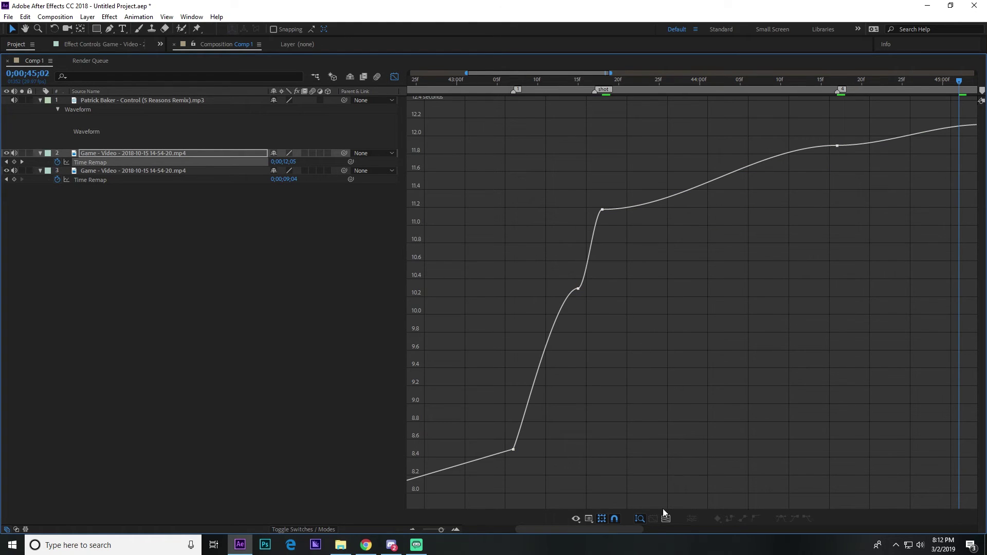
# - Steepen both facing handles between the upper layer's 0;00;43;15 keyframe and the keyframe at the second shot marker
pyautogui.moveTo(616, 530); pyautogui.dragTo(622, 529)
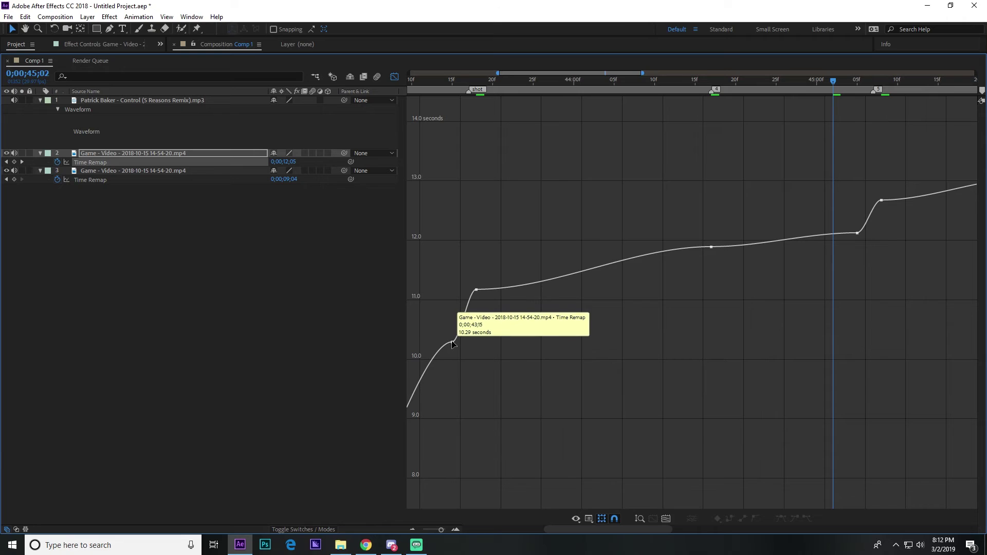
pyautogui.click(452, 342)
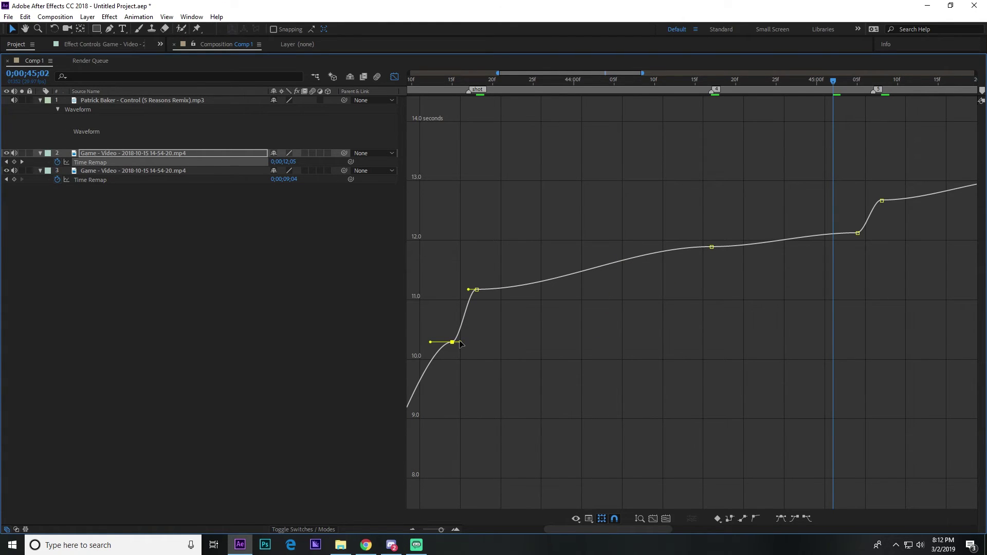
pyautogui.moveTo(460, 342); pyautogui.dragTo(471, 314)
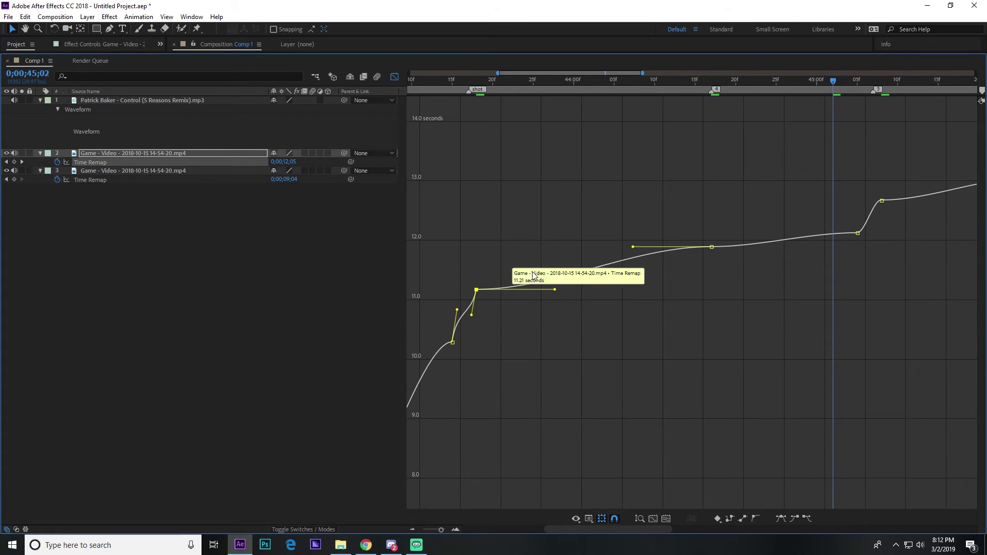
# - Shape the upper layer's segment from the second shot marker to marker 4 fast-slow-fast with long, near-vertical handles at both ends
pyautogui.scroll(4, 549, 283)
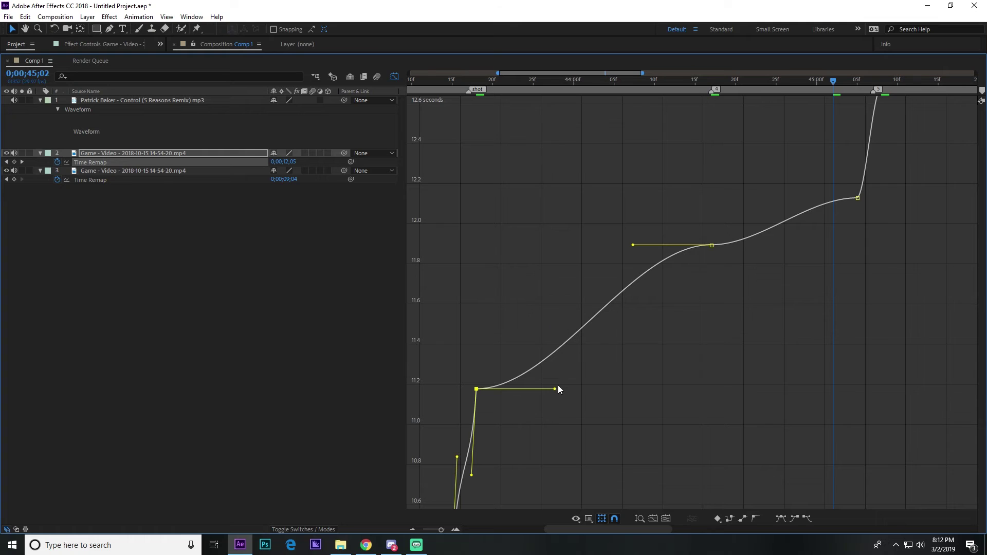
pyautogui.moveTo(555, 392); pyautogui.dragTo(486, 252)
pyautogui.moveTo(632, 247); pyautogui.dragTo(686, 383)
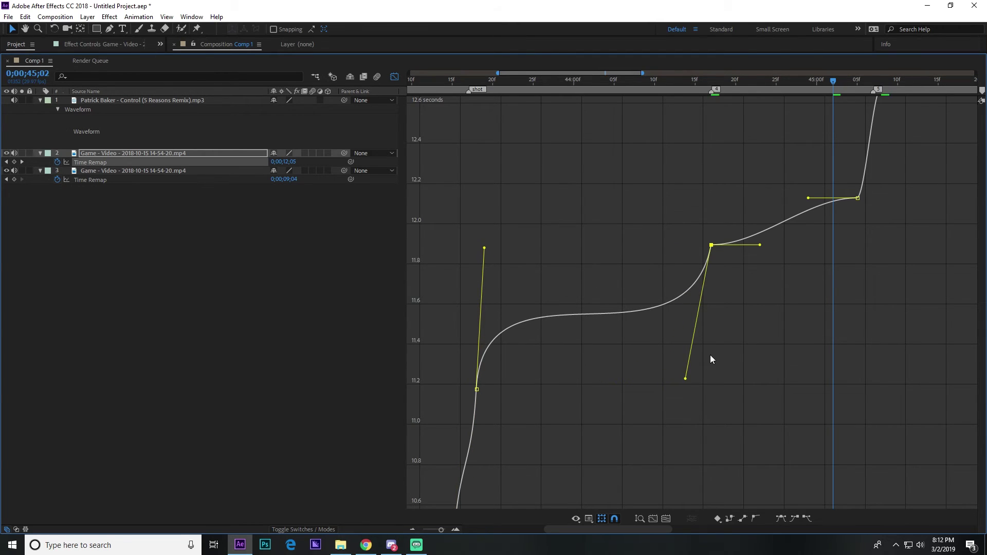
# - Flatten the middle of the upper layer's segment from marker 4 to the keyframe before marker 5 by steepening both end handles
pyautogui.moveTo(593, 529); pyautogui.dragTo(649, 530)
pyautogui.moveTo(555, 347); pyautogui.dragTo(522, 320)
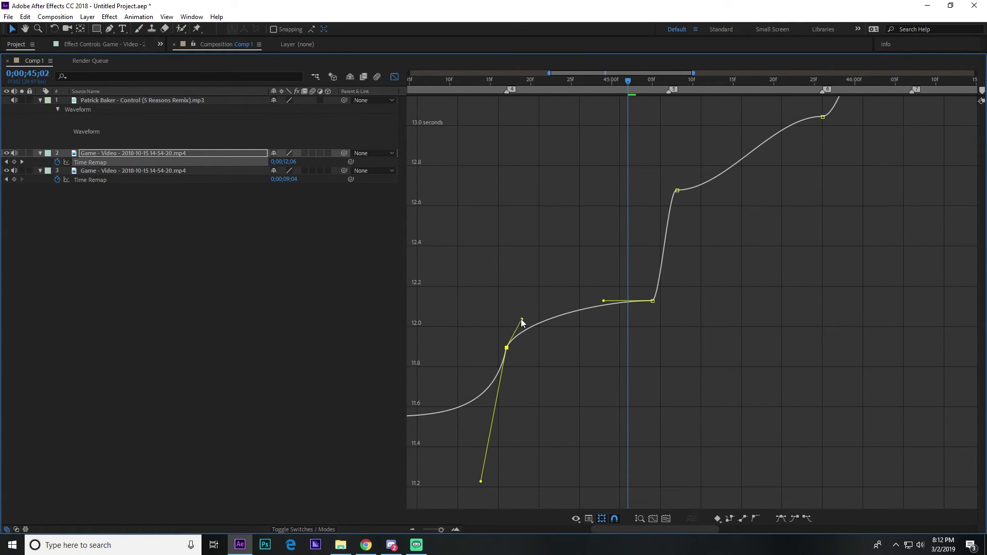
pyautogui.moveTo(605, 300); pyautogui.dragTo(625, 331)
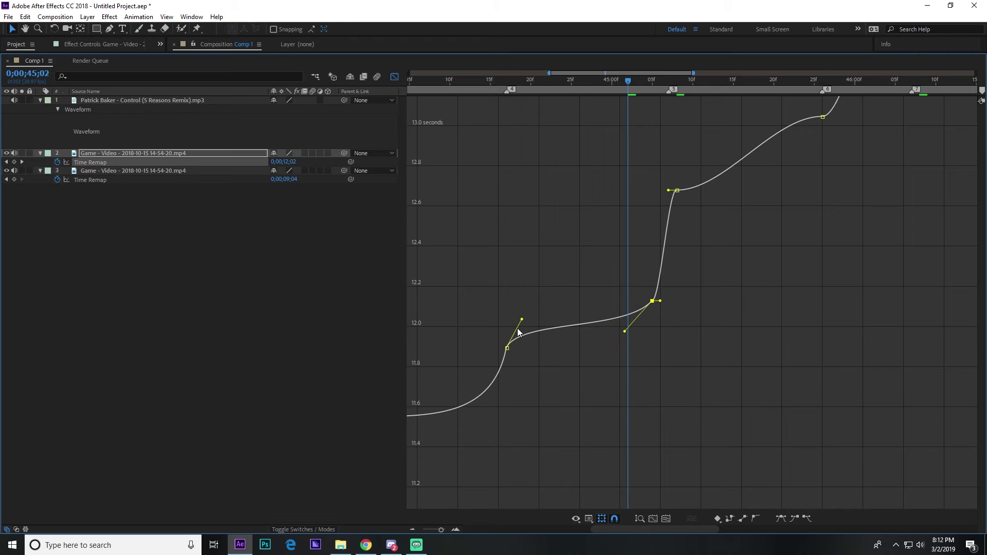
pyautogui.moveTo(521, 318); pyautogui.dragTo(521, 309)
pyautogui.moveTo(625, 332); pyautogui.dragTo(628, 331)
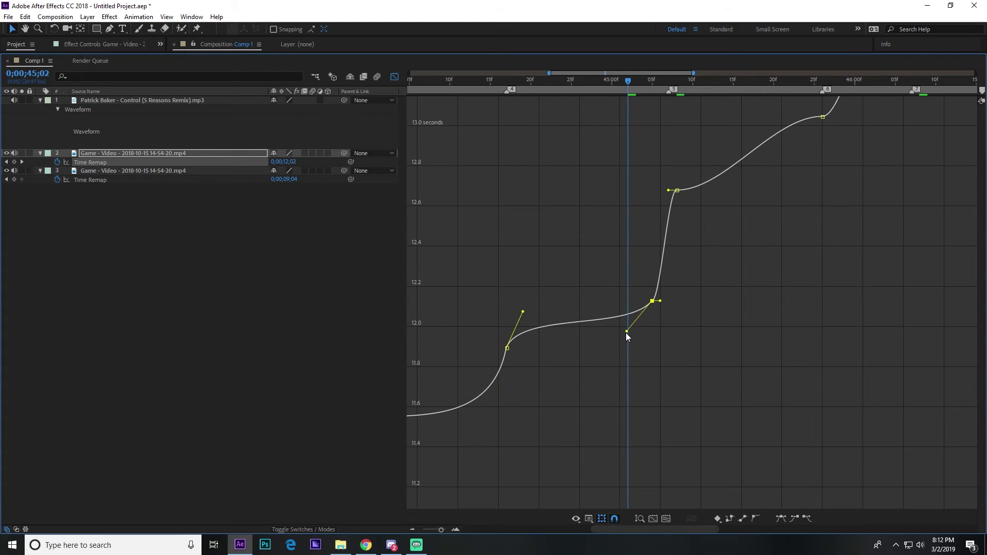
# - Turn the facing handles of the two upper-layer keyframes around marker 5 nearly vertical so the short segment speeds at both ends
pyautogui.scroll(3, 711, 341)
pyautogui.moveTo(659, 365); pyautogui.dragTo(680, 295)
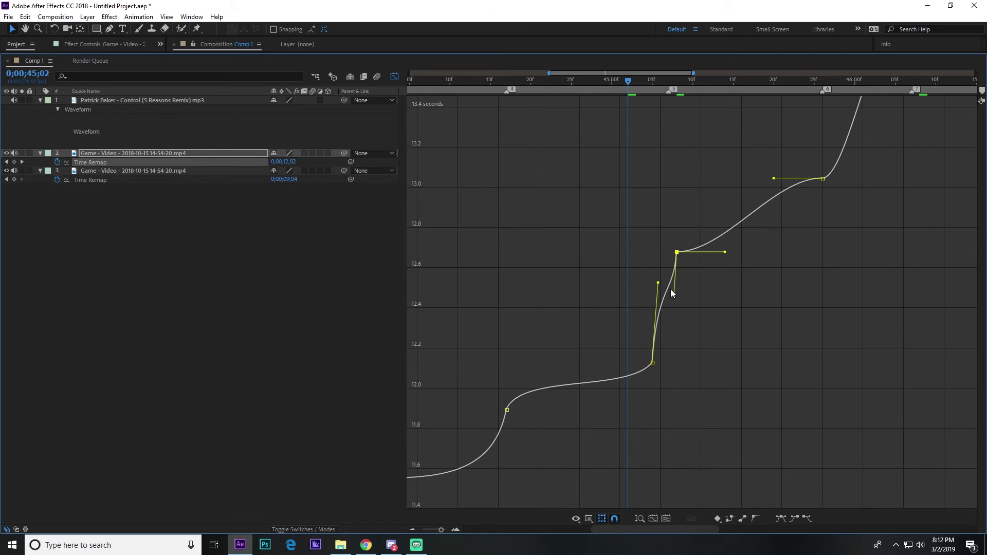
# - Shape the upper layer's segment from the marker 5 keyframe to marker 6 fast-slow-fast by raising its outgoing handle and lowering the incoming one
pyautogui.scroll(5, 708, 327)
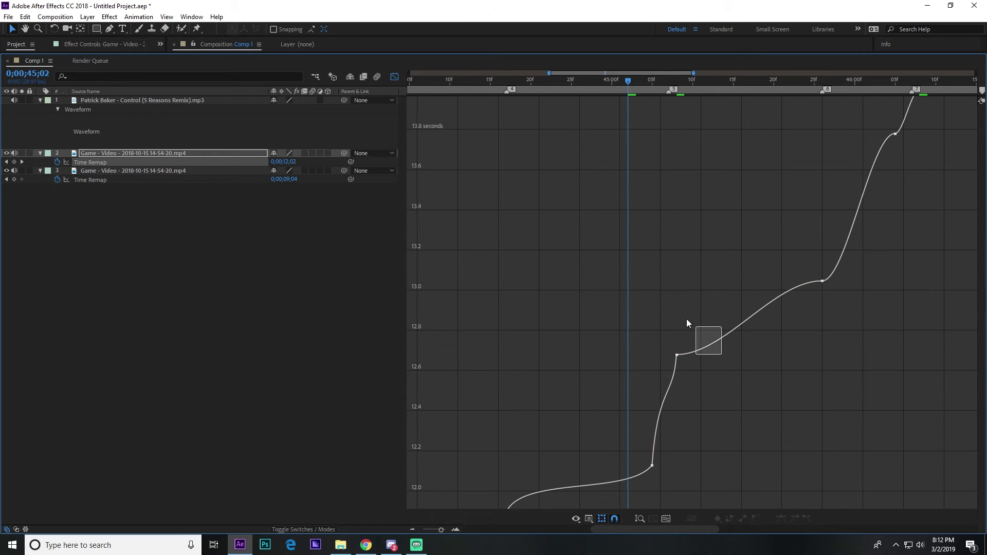
pyautogui.moveTo(725, 355); pyautogui.dragTo(680, 284)
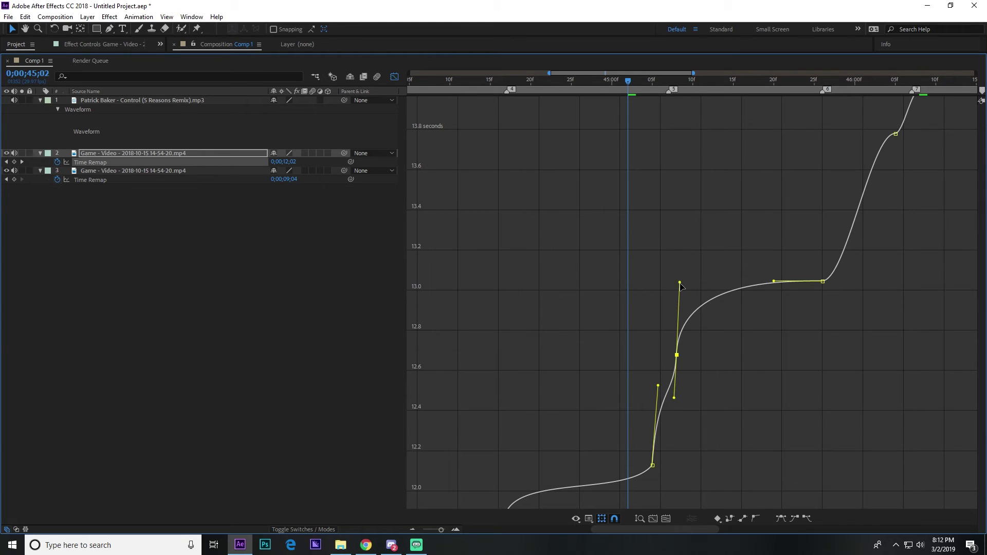
pyautogui.moveTo(774, 281); pyautogui.dragTo(790, 350)
# - Steepen the facing handles between the upper layer's marker 6 keyframe and the 0;00;46;05 keyframe for a fast-slow-fast curve
pyautogui.moveTo(700, 530); pyautogui.dragTo(769, 515)
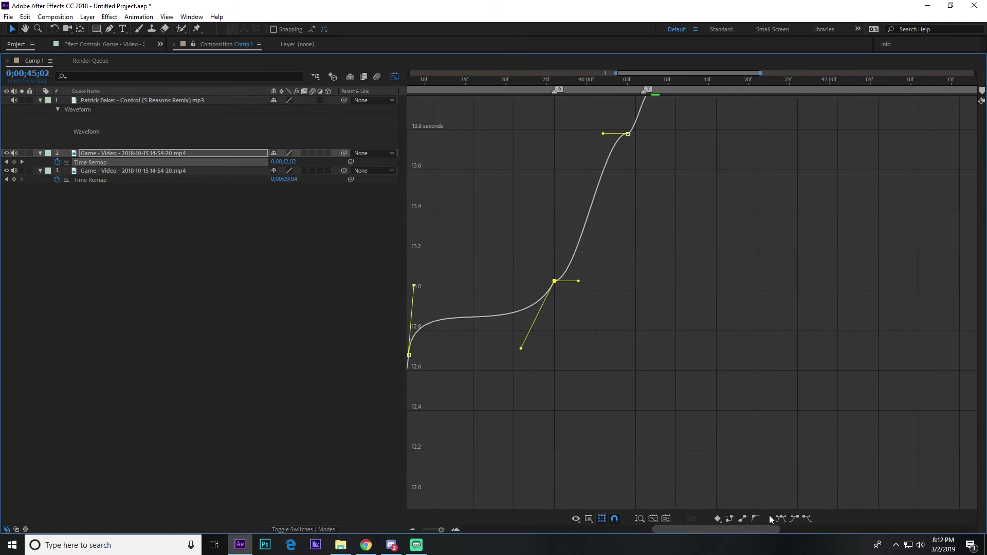
pyautogui.scroll(4, 649, 410)
pyautogui.moveTo(558, 364); pyautogui.dragTo(544, 286)
pyautogui.moveTo(582, 222); pyautogui.dragTo(604, 304)
pyautogui.click(545, 291)
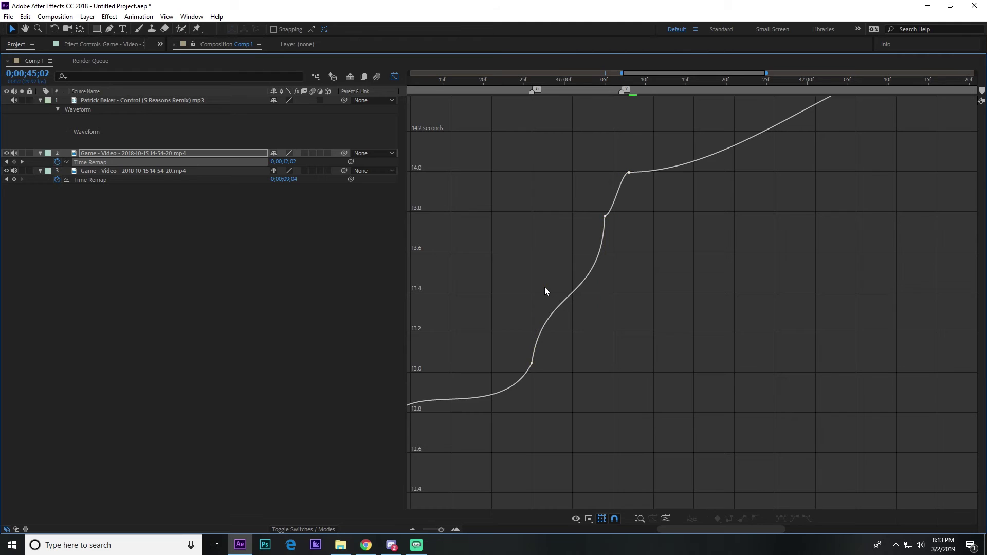
pyautogui.click(531, 364)
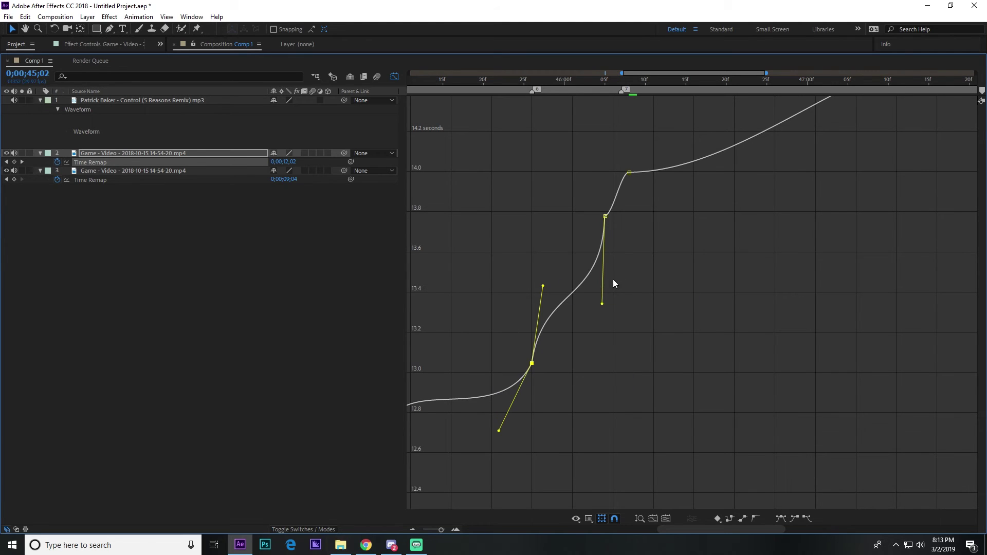
# - Turn the facing handles of the two upper-layer keyframes around marker 7 nearly vertical
pyautogui.scroll(3, 616, 284)
pyautogui.click(605, 340)
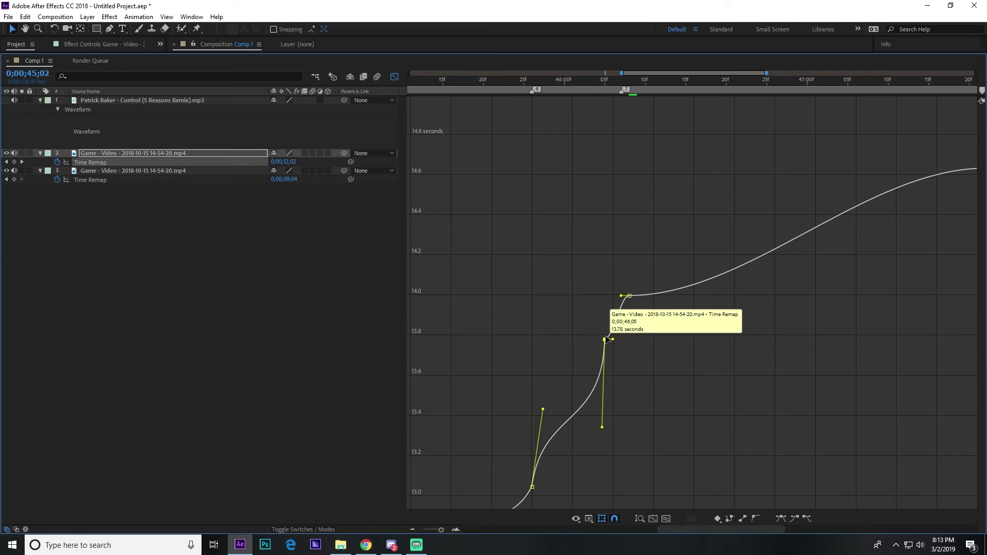
pyautogui.moveTo(613, 340); pyautogui.dragTo(630, 329)
# - Shape the final segment from marker 7 to the last keyframe with a steep, slightly shortened start handle and a long, lowered end handle
pyautogui.scroll(3, 776, 353)
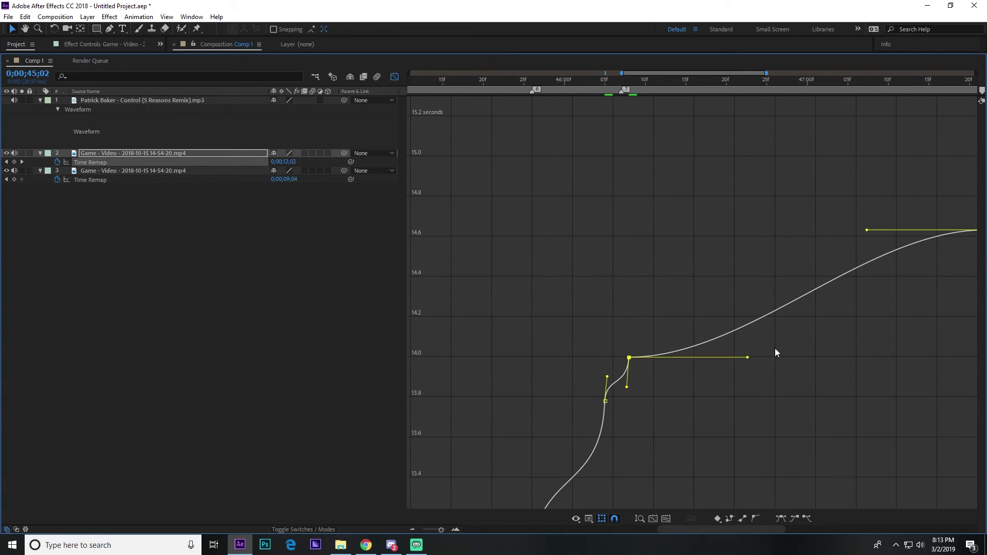
pyautogui.moveTo(748, 359); pyautogui.dragTo(549, 237)
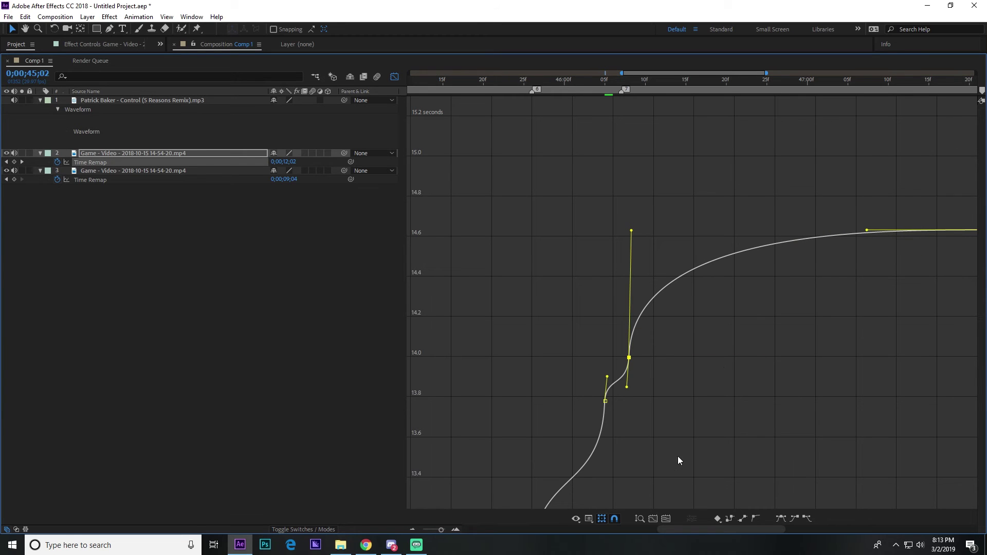
pyautogui.moveTo(685, 529); pyautogui.dragTo(727, 528)
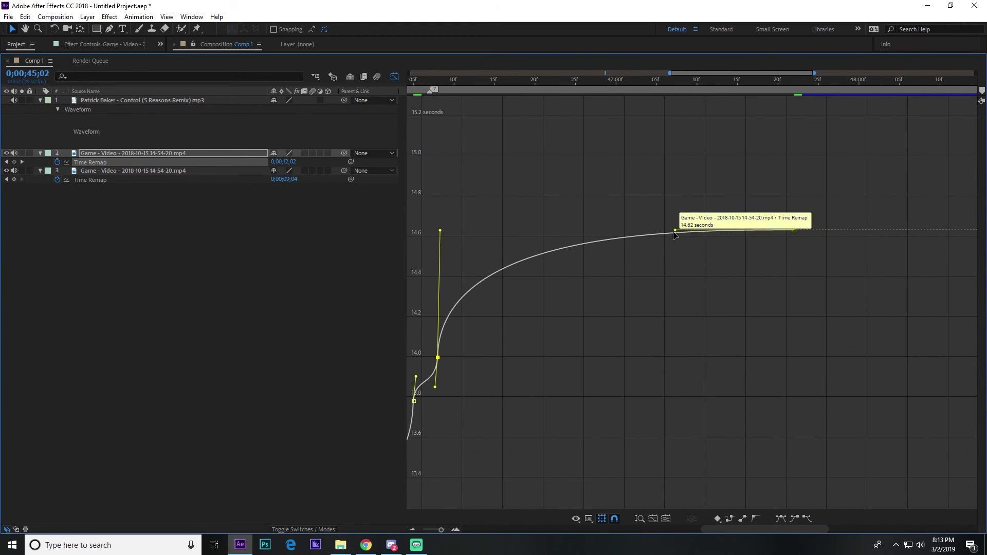
pyautogui.moveTo(676, 234); pyautogui.dragTo(546, 359)
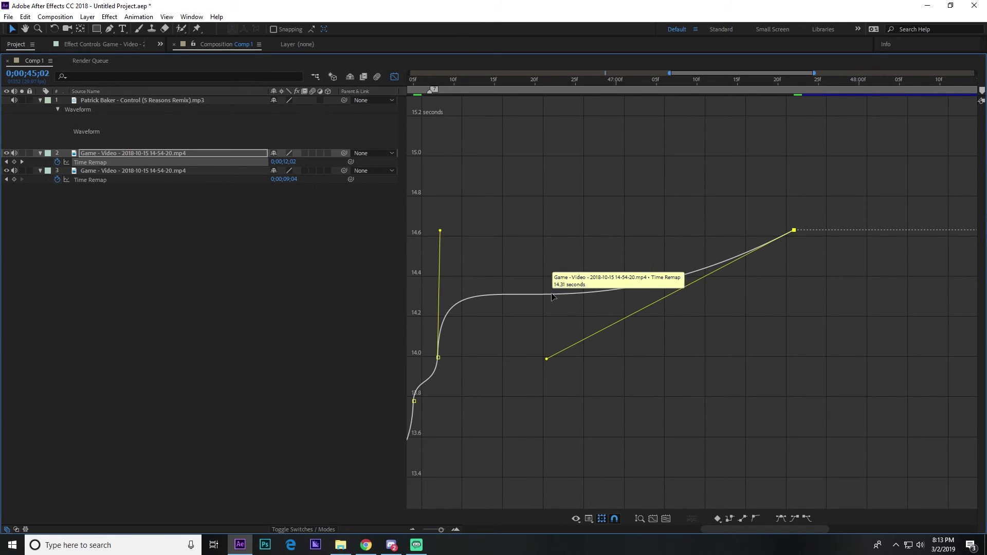
pyautogui.moveTo(441, 231); pyautogui.dragTo(452, 265)
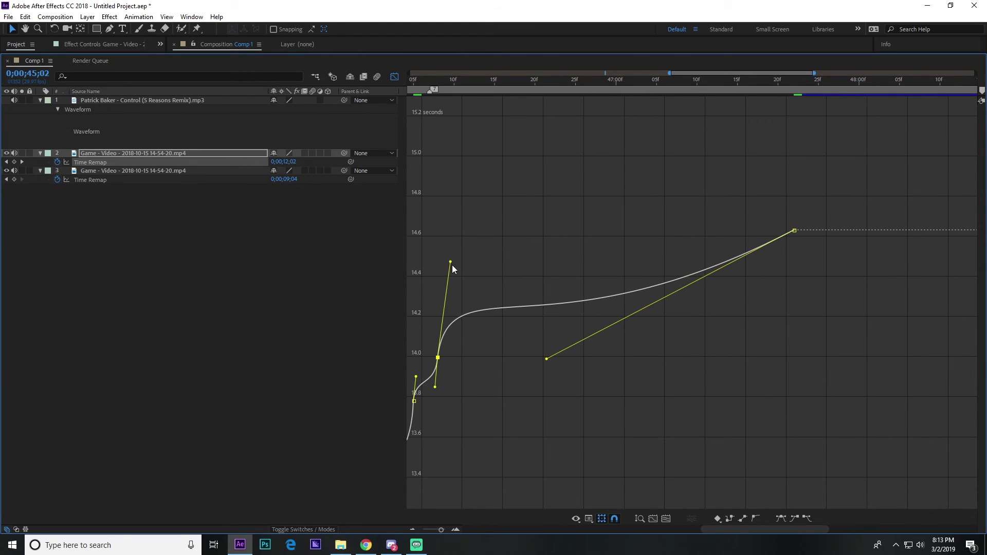
# - Close the Graph Editor and shrink the Timeline panel to bring the Composition viewer back
pyautogui.click(400, 82)
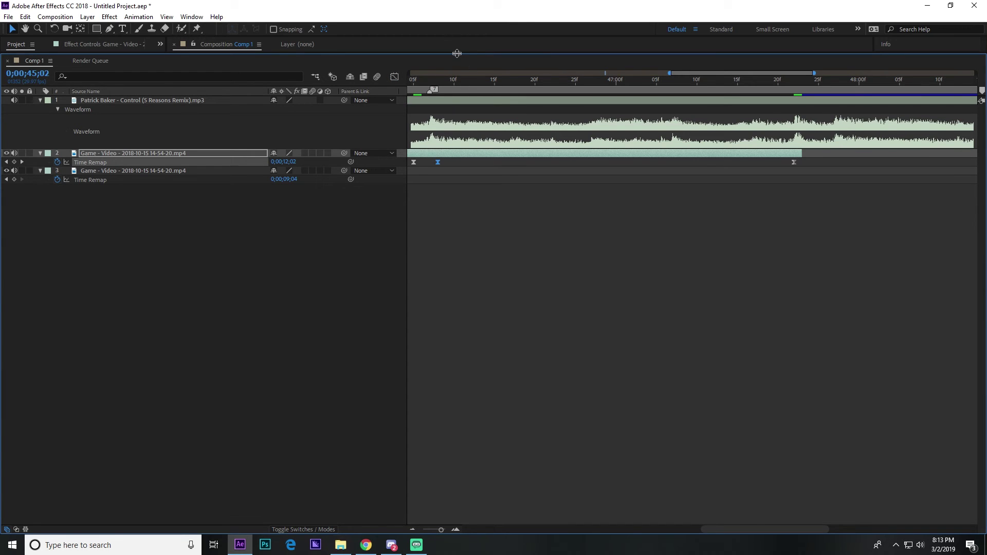
pyautogui.moveTo(457, 53); pyautogui.dragTo(473, 326)
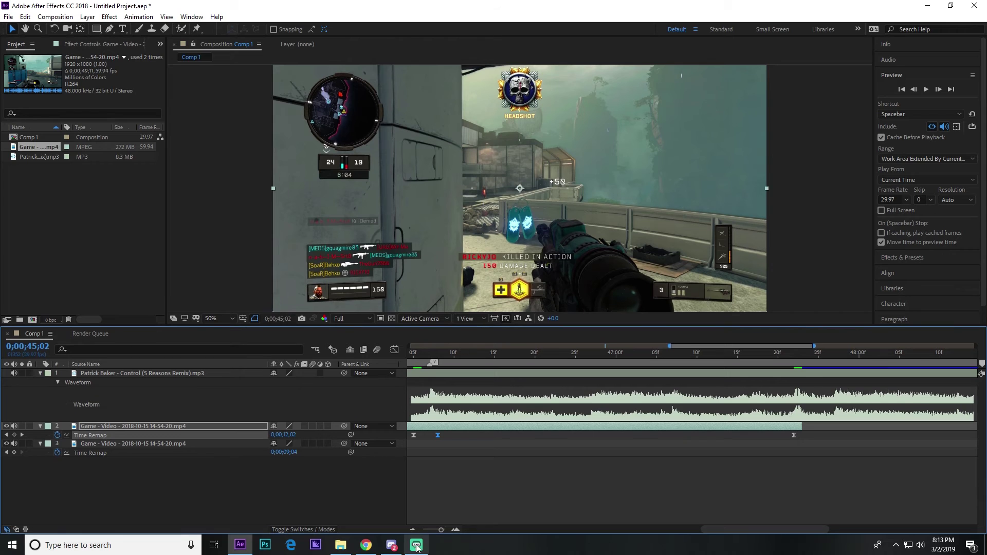
# - Scrub through the whole time-remapped sequence, from 0;00;41;29 past the upper layer's end, to review the speed changes
pyautogui.click(413, 530)
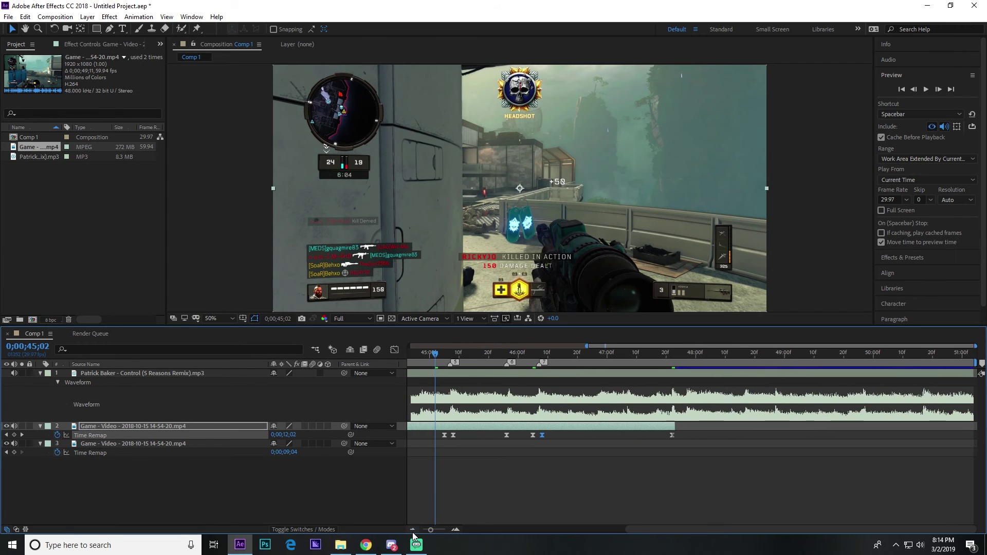
pyautogui.click(412, 530)
pyautogui.moveTo(634, 527); pyautogui.dragTo(487, 529)
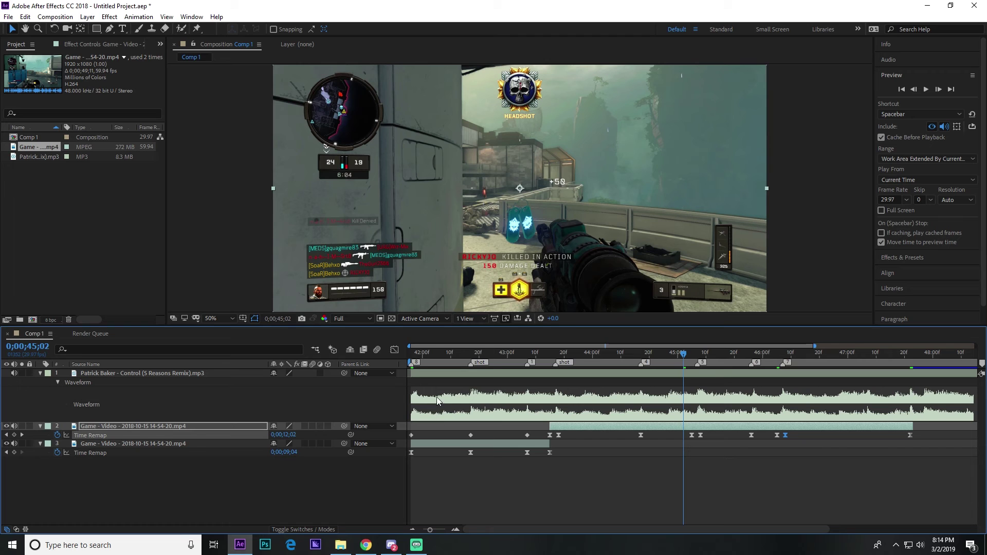
pyautogui.click(420, 354)
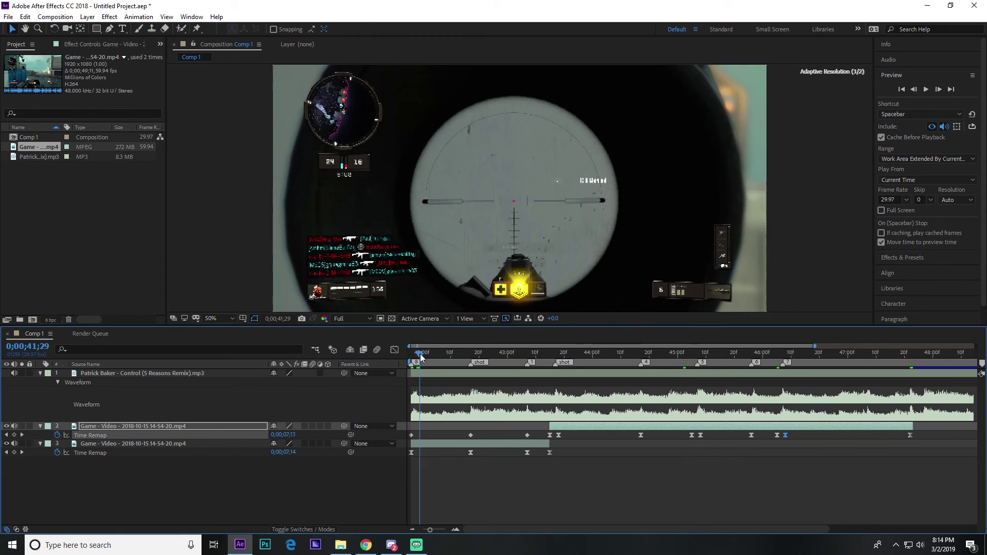
pyautogui.moveTo(420, 356); pyautogui.dragTo(941, 354)
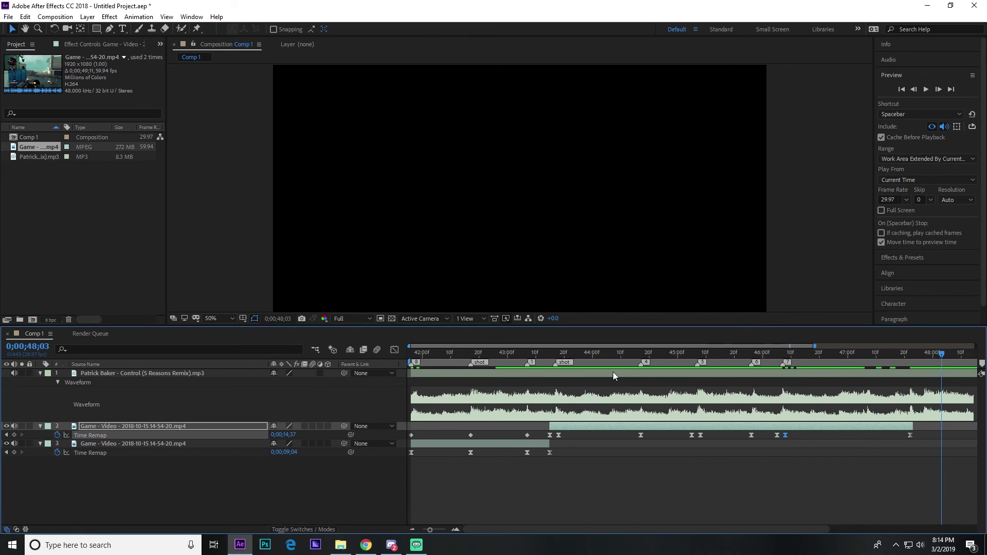
pyautogui.moveTo(585, 351); pyautogui.dragTo(602, 354)
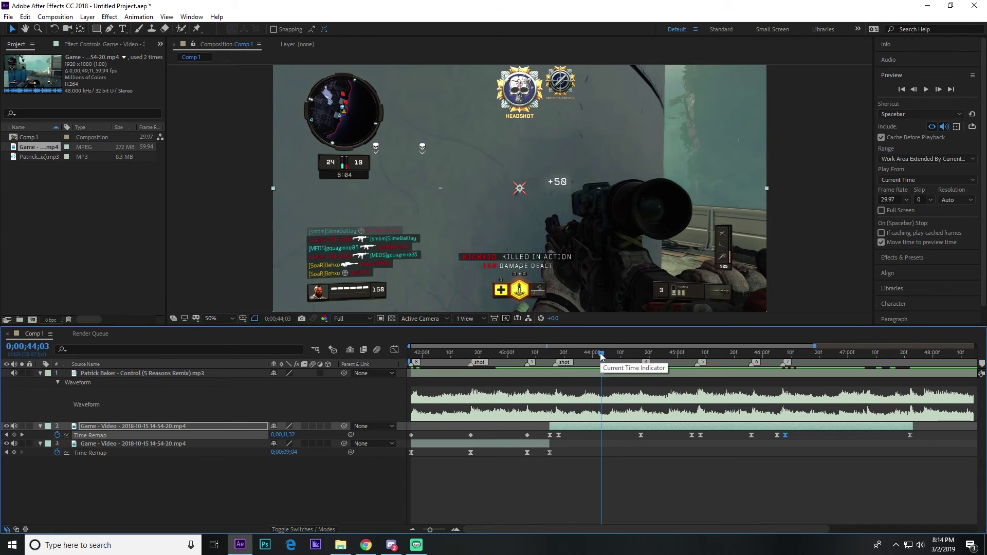
# - Enable frame blending for the composition and set both gameplay layers to Pixel Motion
pyautogui.click(364, 349)
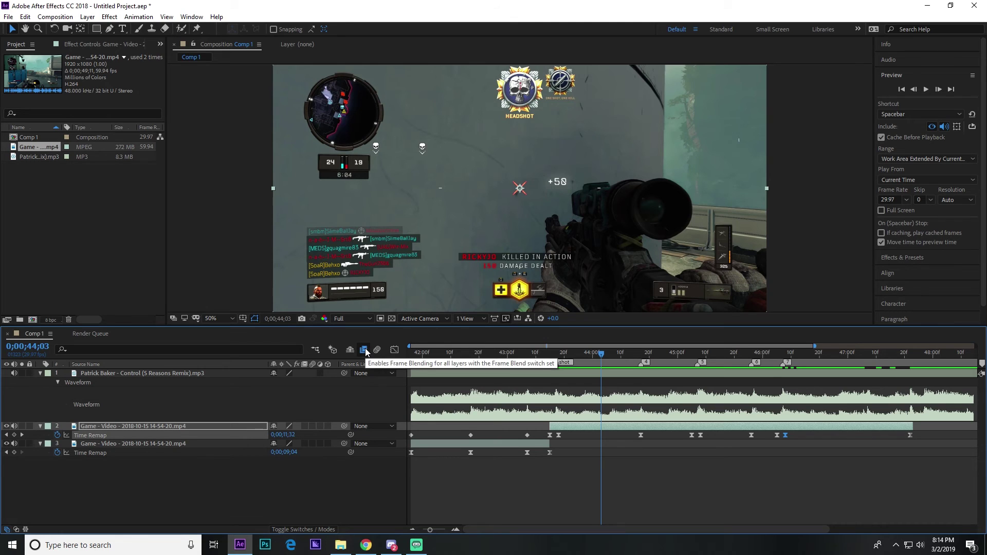
pyautogui.click(305, 426)
pyautogui.click(304, 426)
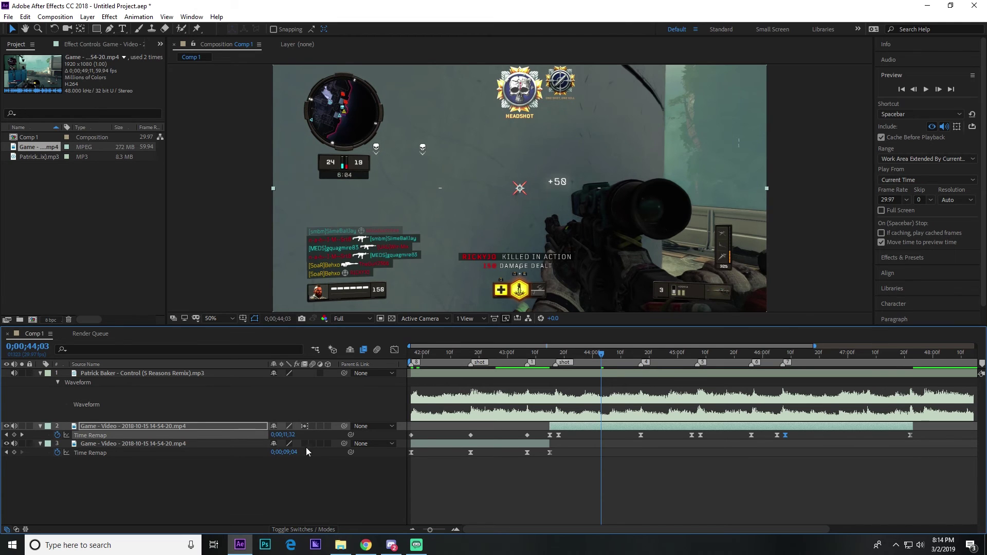
pyautogui.click(303, 444)
# - Examine the frame-blended footage between 0;00;43;15 and marker 7, particularly the frames around the second shot marker
pyautogui.moveTo(554, 353); pyautogui.dragTo(711, 359)
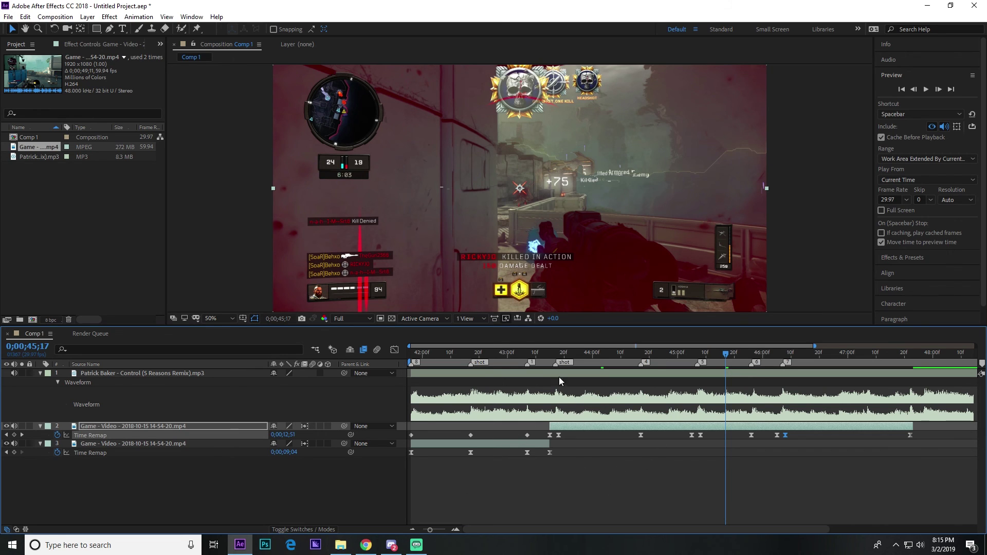
pyautogui.moveTo(524, 352); pyautogui.dragTo(550, 353)
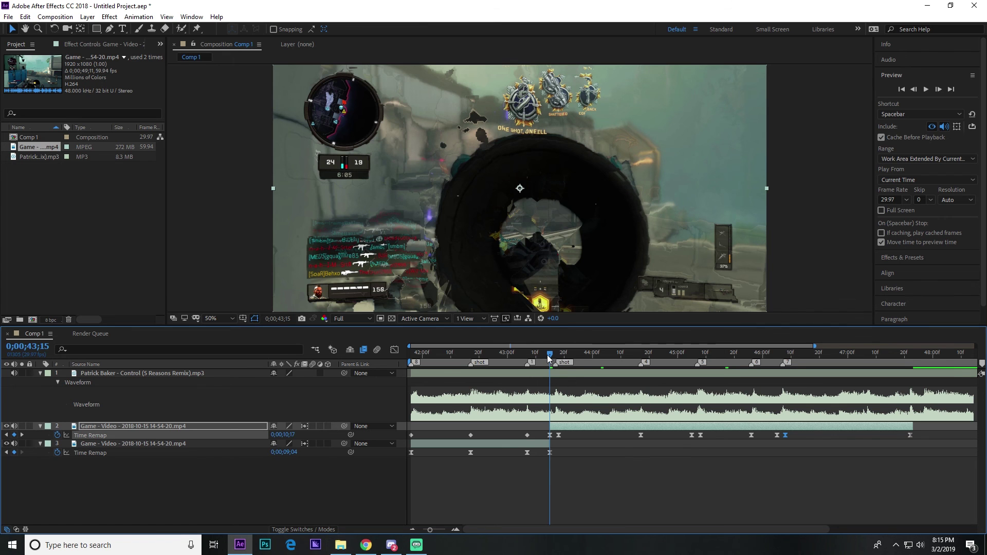
pyautogui.moveTo(549, 359); pyautogui.dragTo(767, 362)
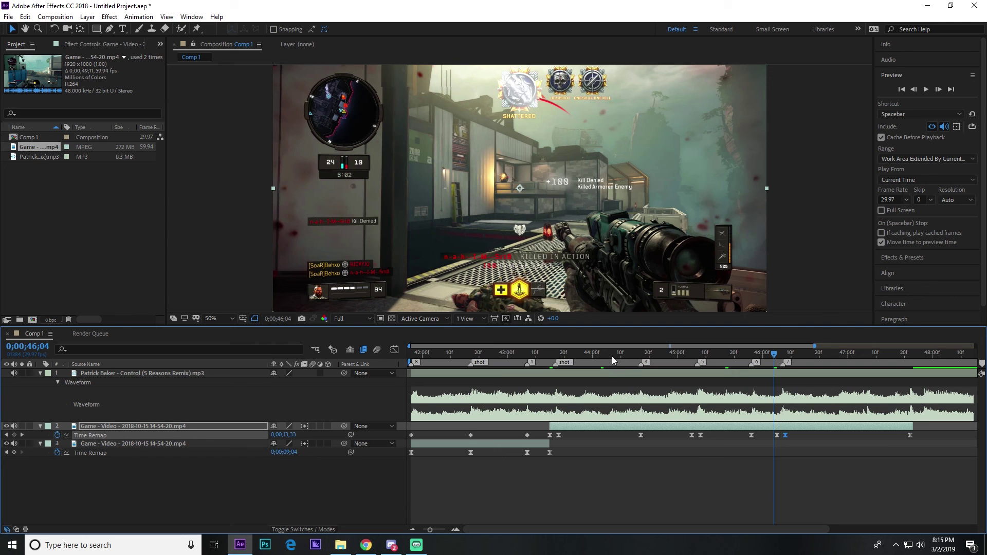
pyautogui.click(587, 354)
pyautogui.moveTo(575, 356); pyautogui.dragTo(618, 355)
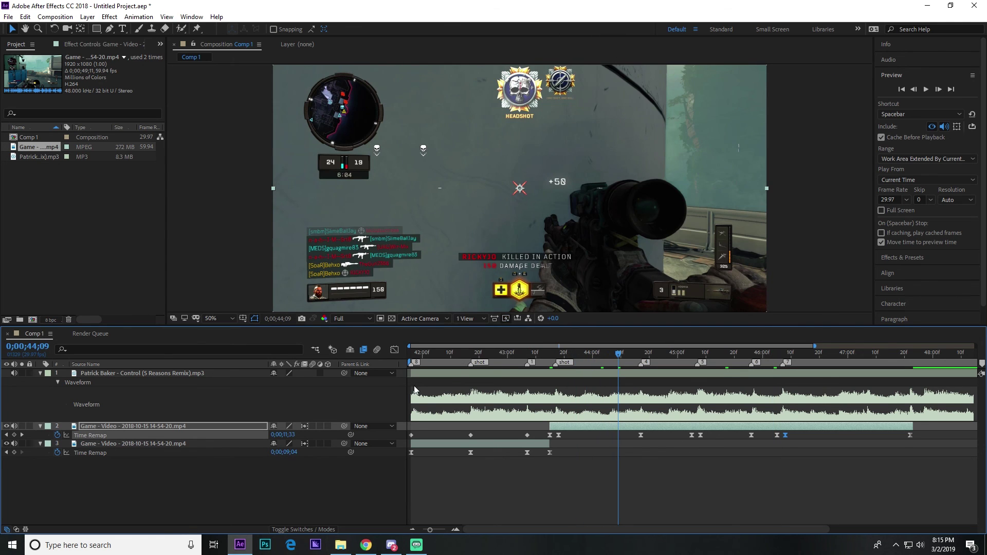
pyautogui.click(565, 355)
pyautogui.click(559, 355)
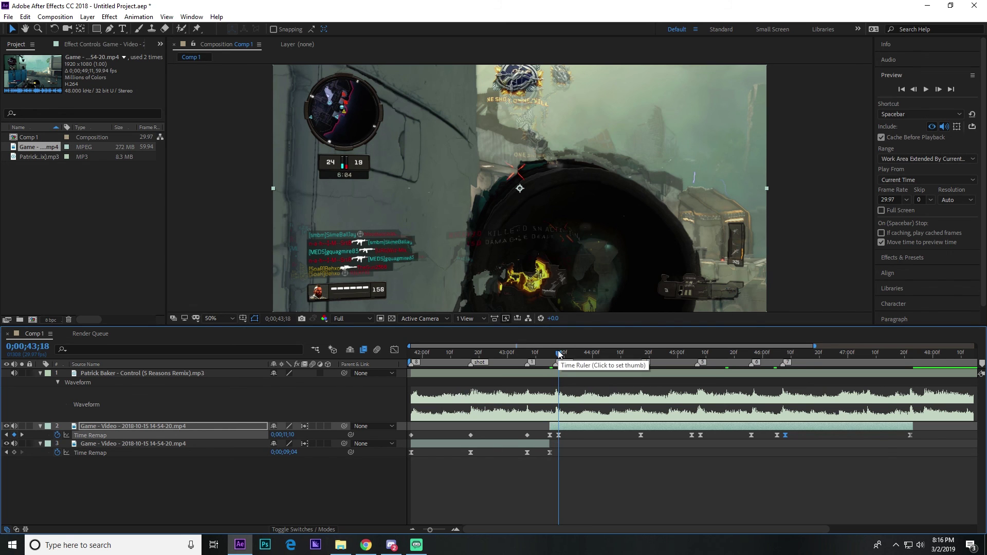
pyautogui.moveTo(561, 354); pyautogui.dragTo(562, 355)
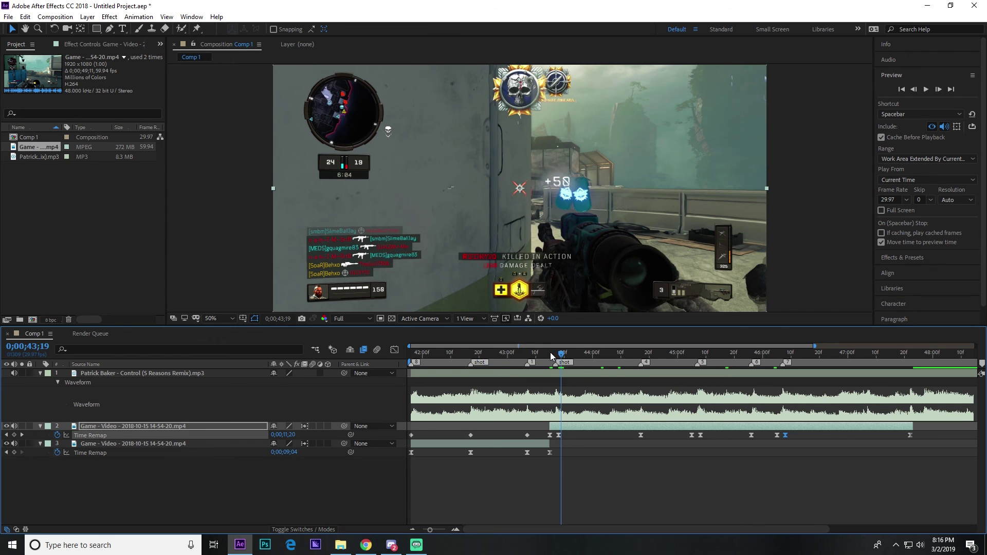
pyautogui.moveTo(550, 353)
pyautogui.mouseDown()
pyautogui.moveTo(498, 363)
pyautogui.moveTo(665, 366)
pyautogui.moveTo(641, 368)
pyautogui.mouseUp()
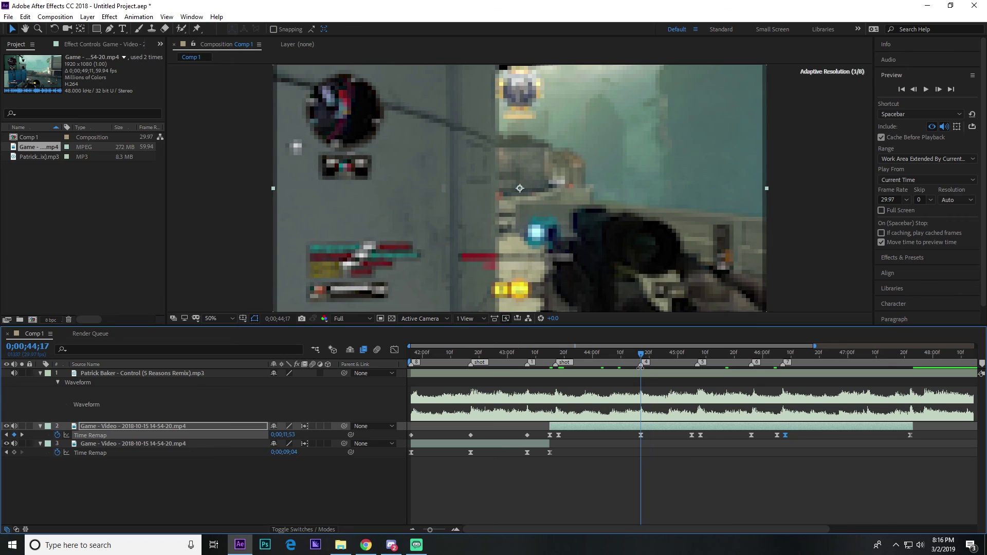